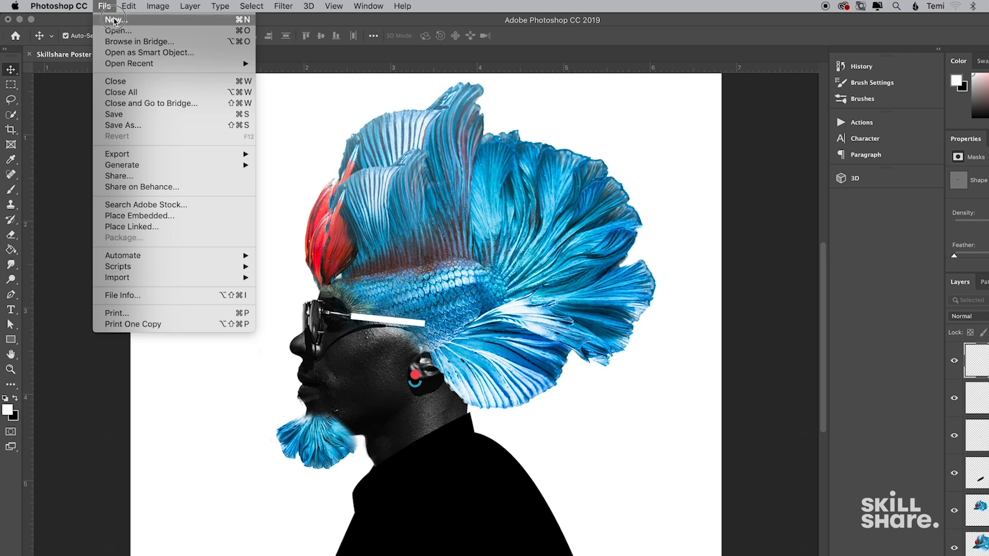
Create a white 2048 x 2048 pixel RGB document at 300 pixels/inch and fill its background with black using the Paint Bucket.
click(115, 19)
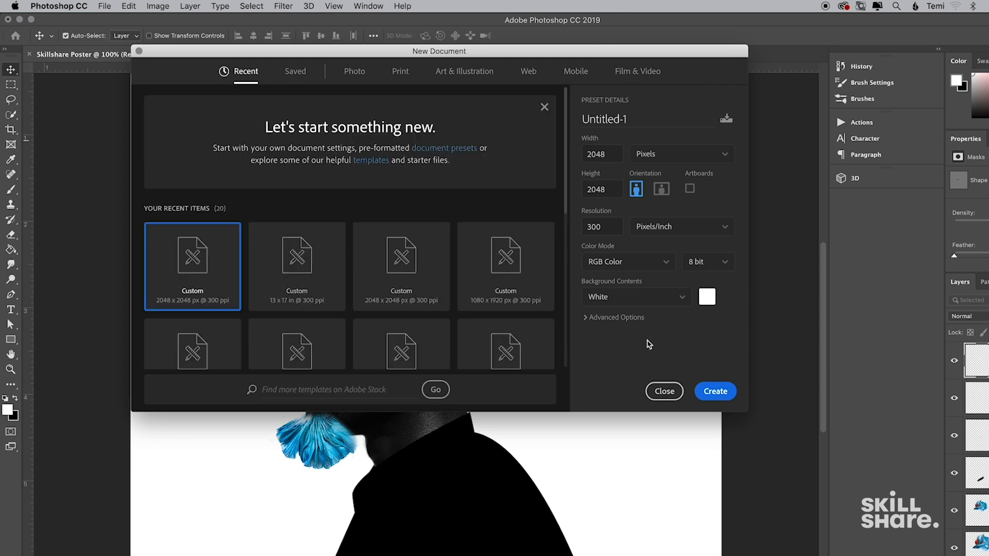
click(715, 392)
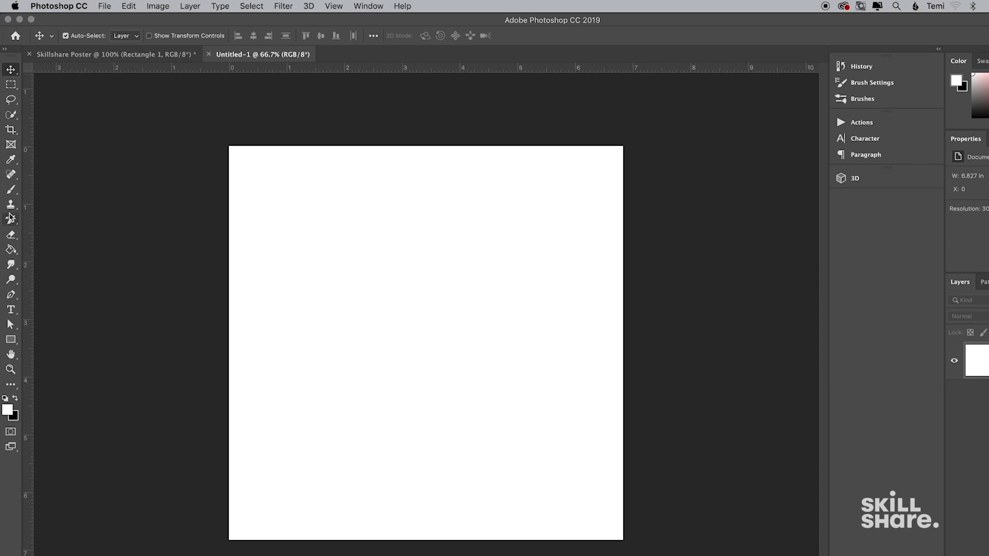
click(11, 250)
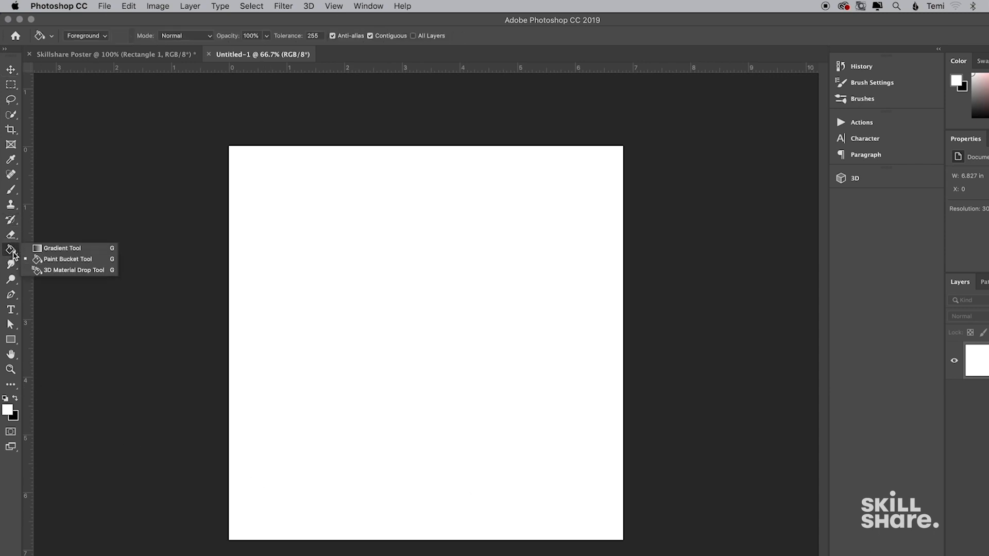
click(52, 261)
click(15, 399)
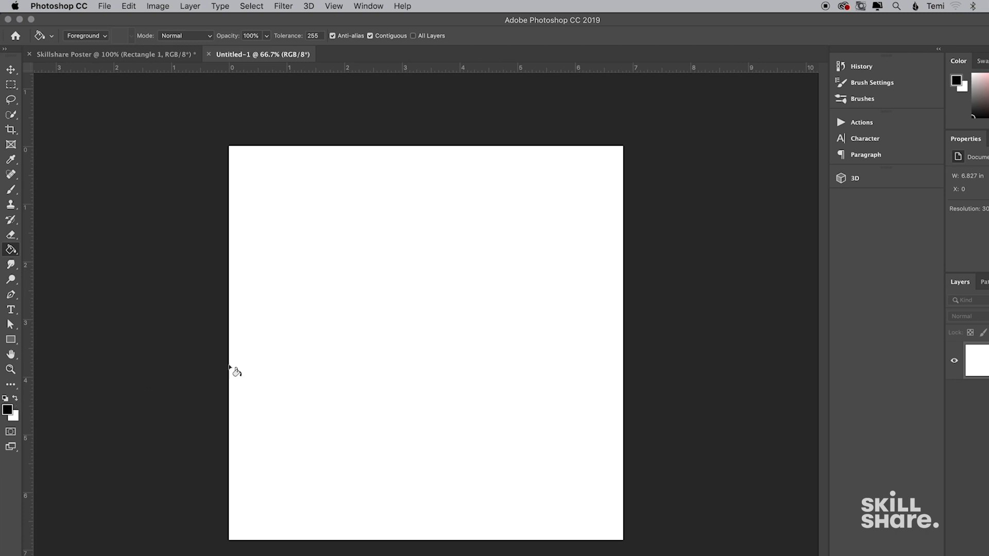
click(324, 378)
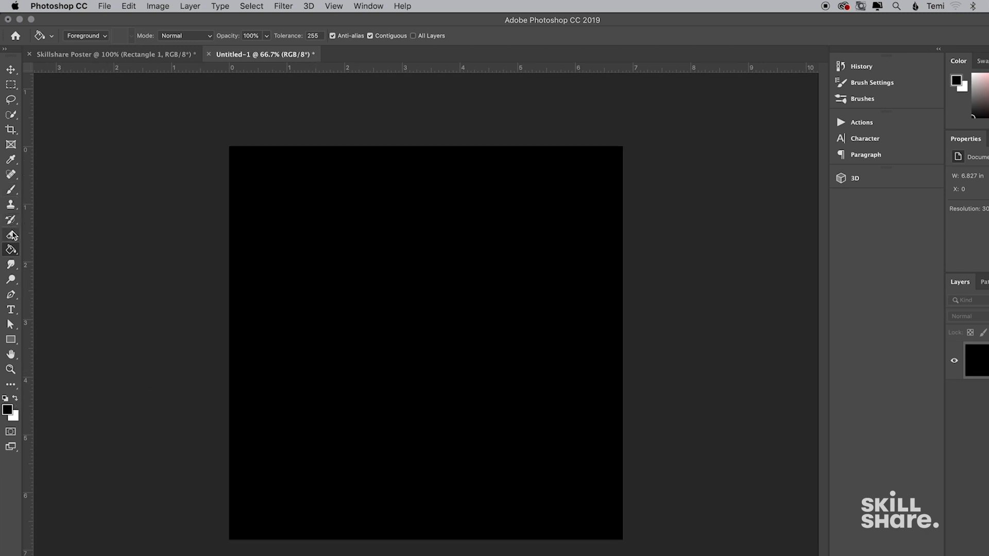
Set up the Brush tool with the Hard Round tip, white as the foreground colour and a size of 80 px.
click(13, 193)
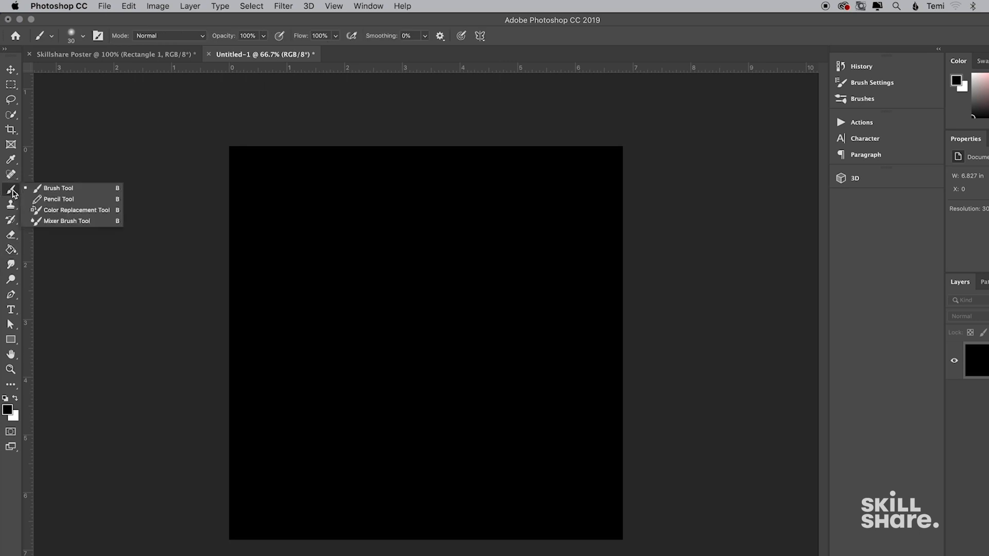
click(13, 192)
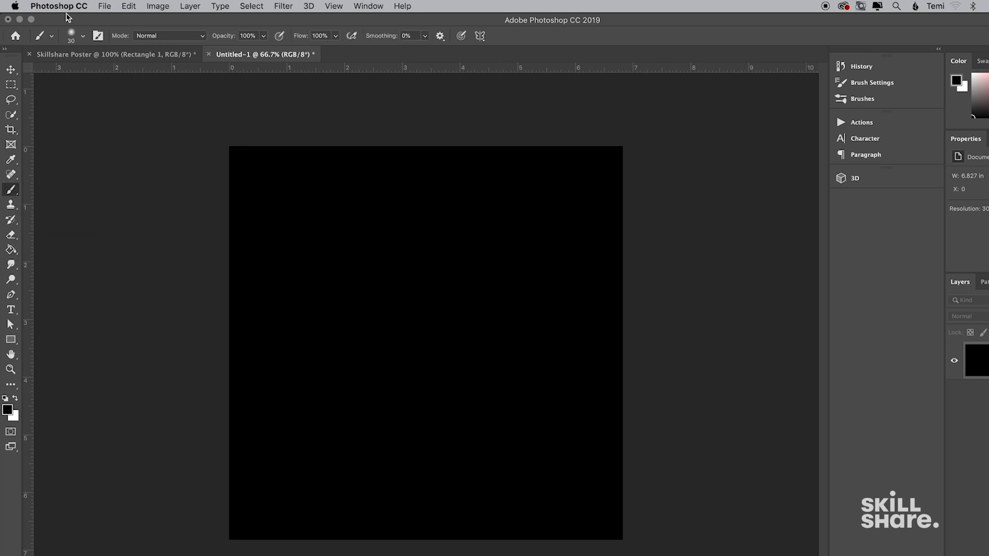
click(83, 36)
click(58, 182)
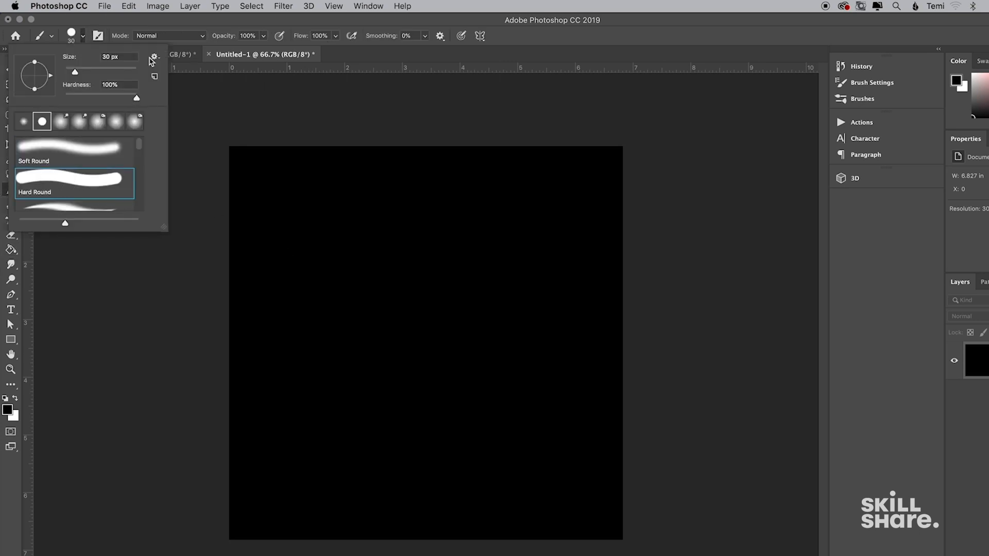
click(156, 22)
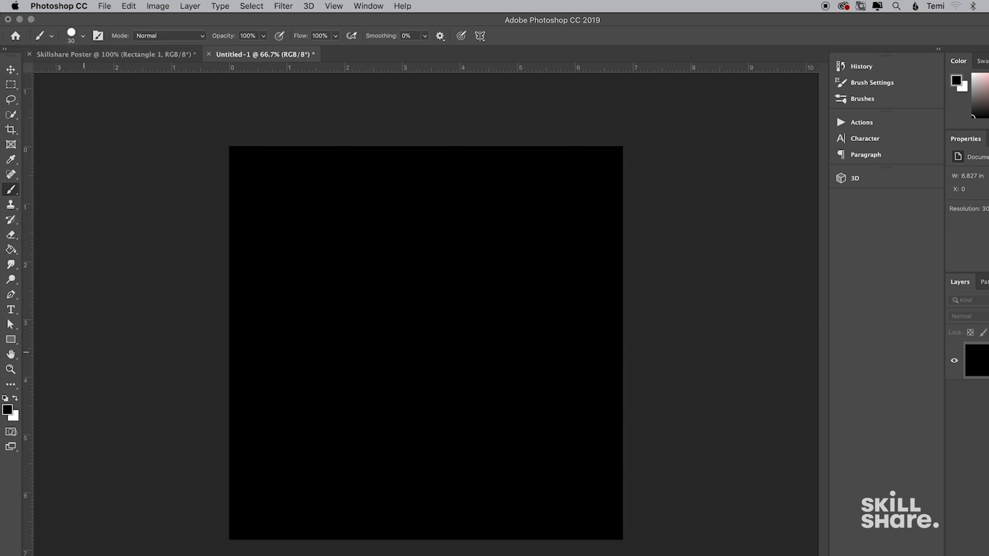
click(15, 398)
key(bracketright)
key(bracketright)
key(bracketright)
key(bracketright)
key(bracketright)
key(bracketright)
key(bracketright)
key(bracketleft)
key(bracketleft)
key(bracketleft)
key(bracketleft)
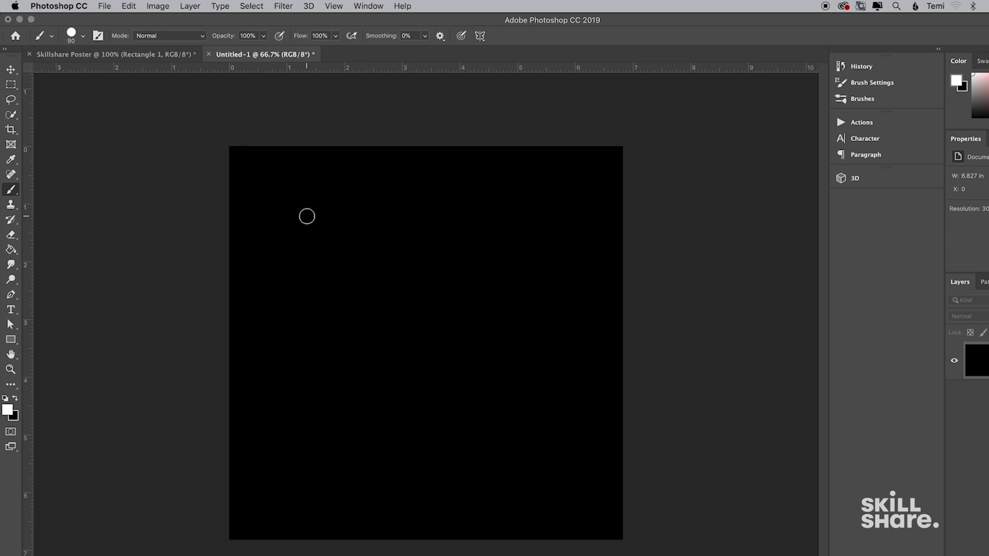
Paint scattered single white dots over the whole black canvas, out to its edges.
click(281, 187)
click(280, 250)
click(274, 324)
click(270, 414)
click(277, 483)
click(356, 481)
click(367, 444)
click(339, 436)
drag(337, 374, 337, 364)
click(341, 342)
click(341, 289)
click(376, 241)
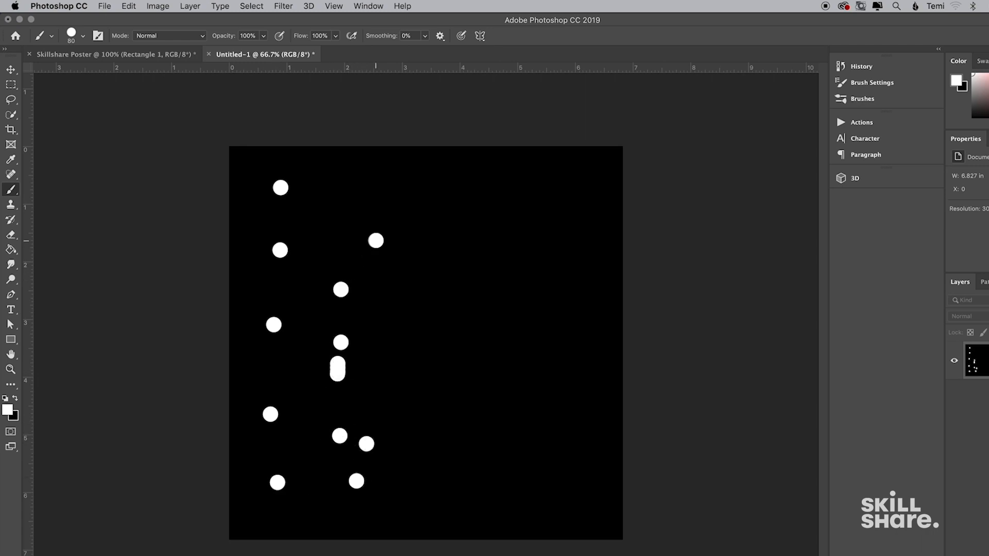
click(442, 314)
click(428, 364)
click(406, 409)
click(435, 481)
click(490, 453)
click(455, 428)
click(469, 381)
click(495, 319)
click(476, 247)
click(440, 257)
click(396, 314)
click(383, 266)
click(305, 244)
click(333, 187)
click(384, 166)
click(437, 204)
click(406, 205)
click(326, 231)
click(251, 209)
click(242, 168)
click(269, 148)
click(243, 273)
click(242, 352)
click(240, 433)
click(243, 508)
click(309, 520)
click(386, 519)
click(466, 522)
click(563, 518)
click(581, 480)
click(542, 498)
click(499, 496)
click(535, 444)
click(498, 402)
click(541, 371)
click(497, 363)
click(471, 342)
click(471, 293)
click(524, 278)
click(532, 299)
click(570, 322)
click(582, 286)
click(586, 249)
click(526, 223)
click(485, 204)
click(463, 165)
click(542, 158)
click(508, 169)
click(563, 202)
click(601, 175)
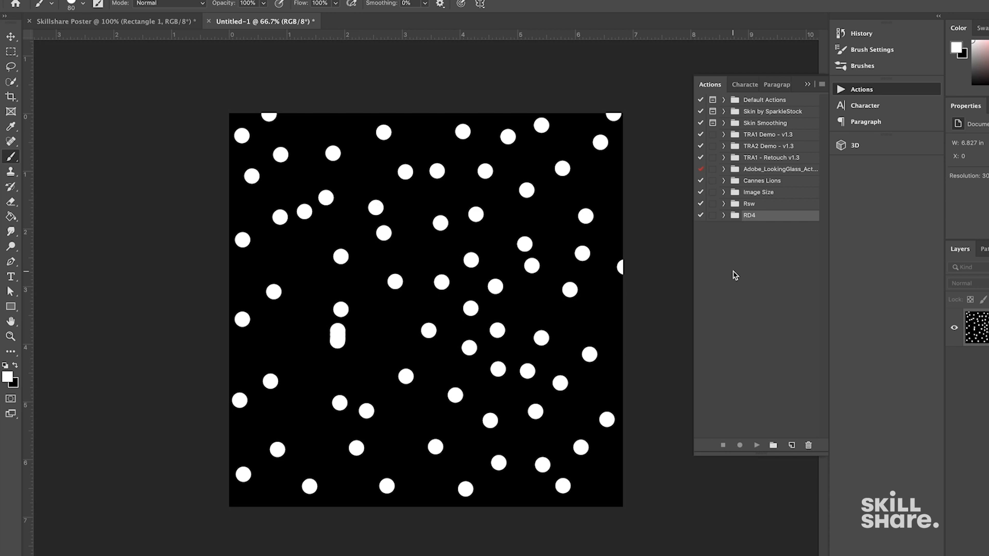
Create an action set named "Skillshare Reaction Diffusion" and start recording an action named "RD" in it.
click(773, 445)
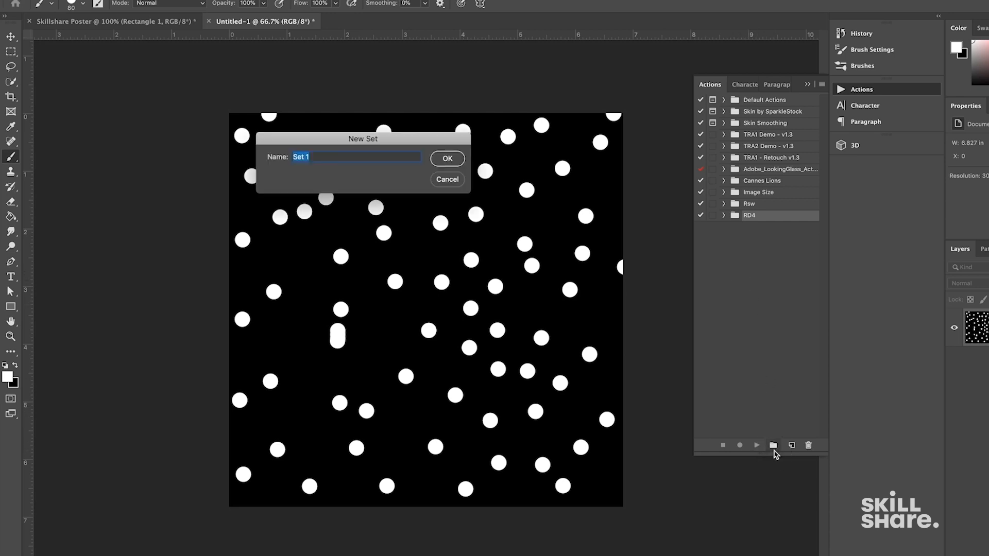
text(Skillshare Reaction Diffusion)
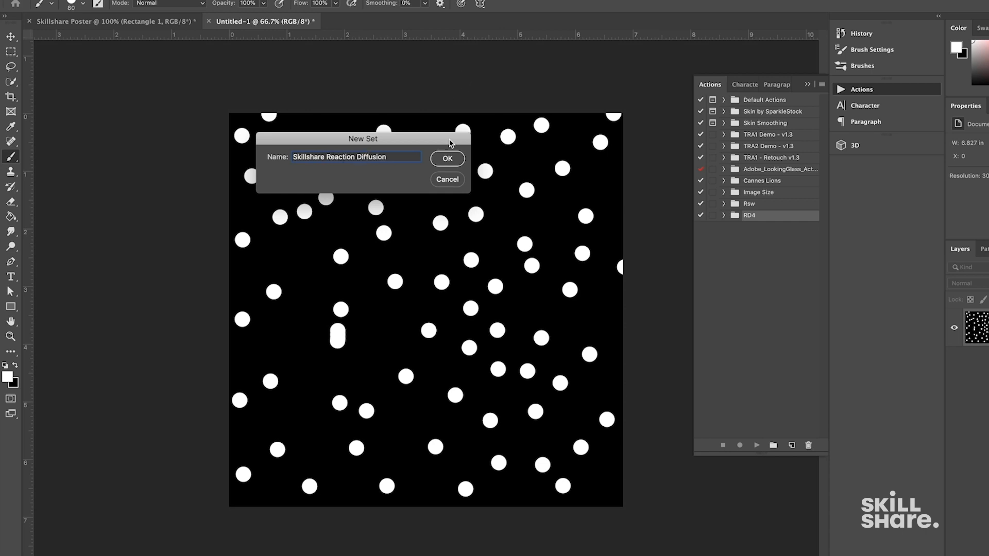
click(447, 159)
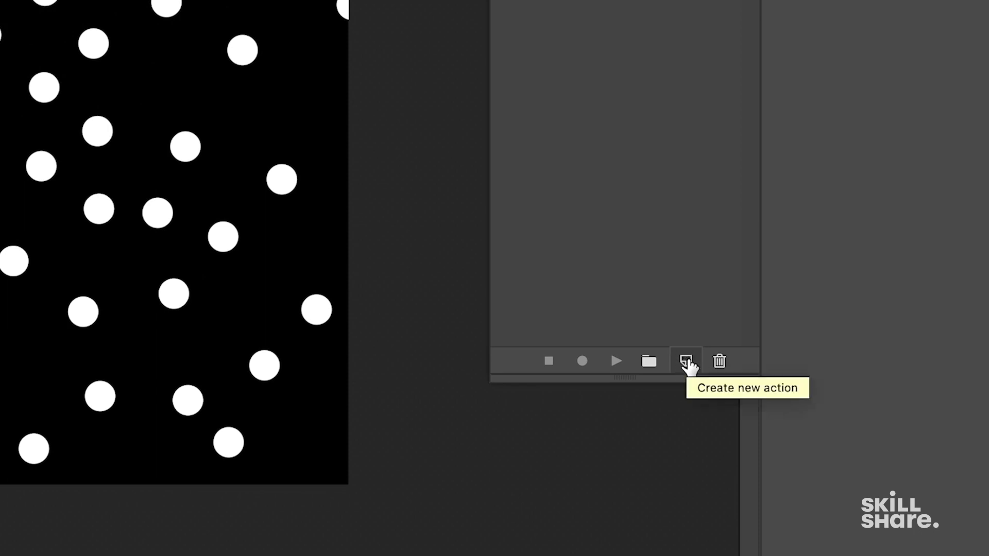
click(689, 365)
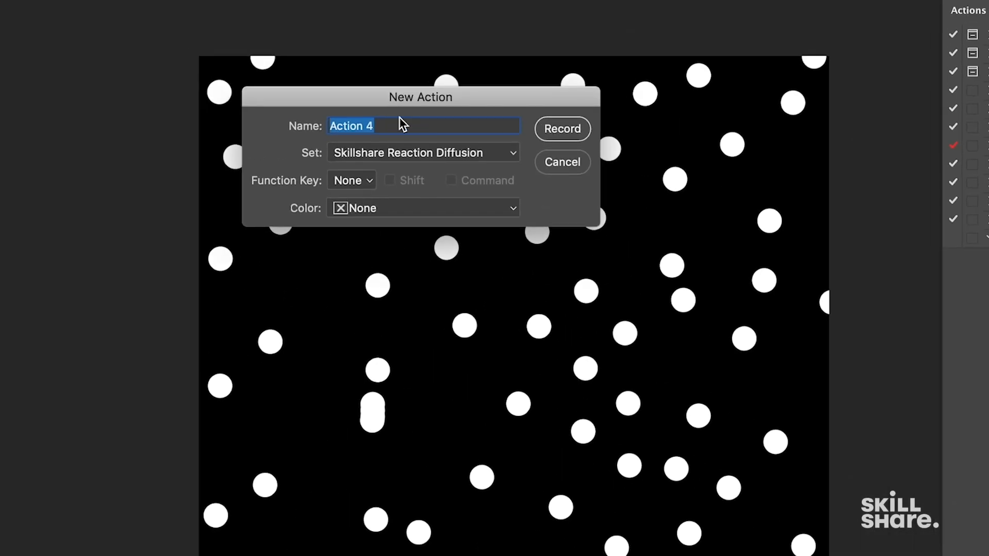
text(RD)
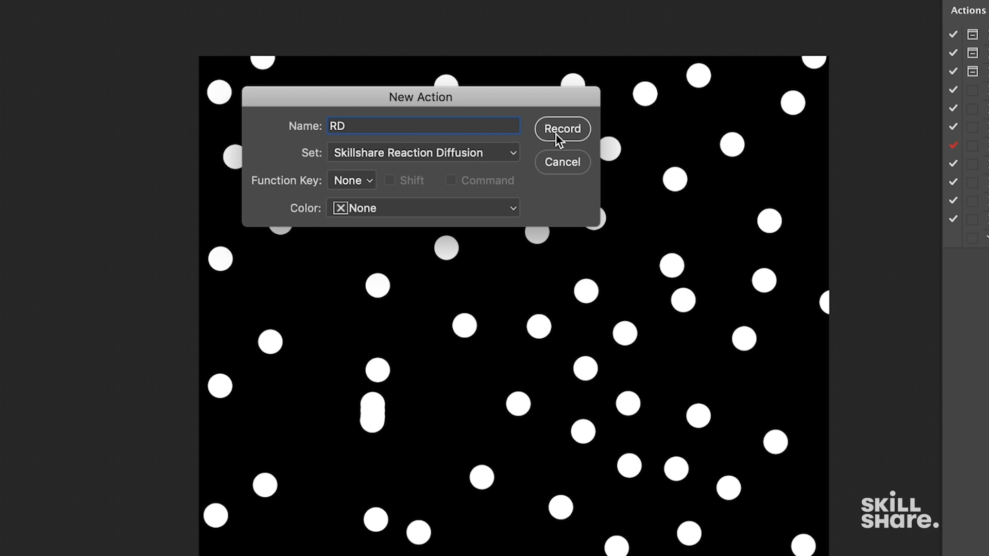
click(561, 129)
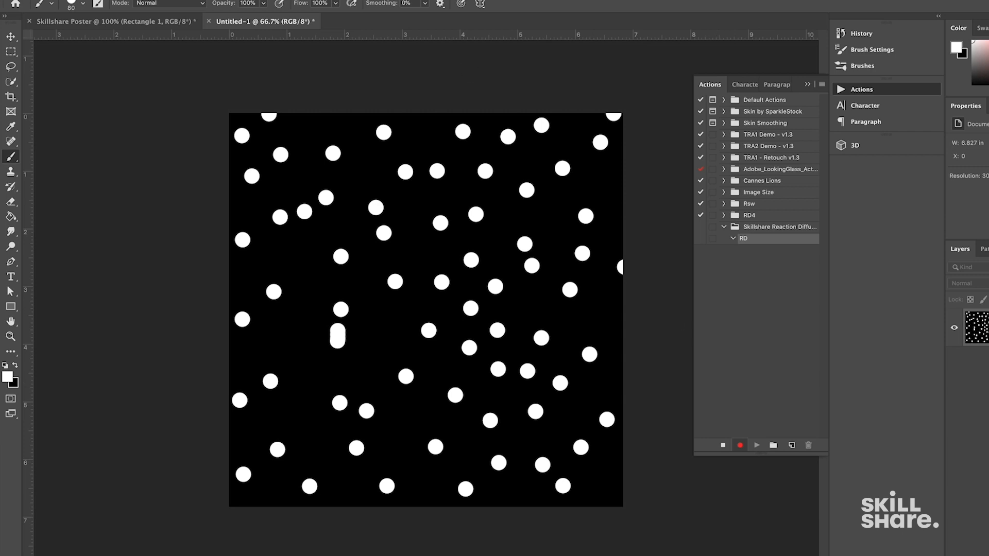
Apply a High Pass filter with a radius of 6.6 pixels to the dot image.
click(280, 0)
mouse_move(360, 211)
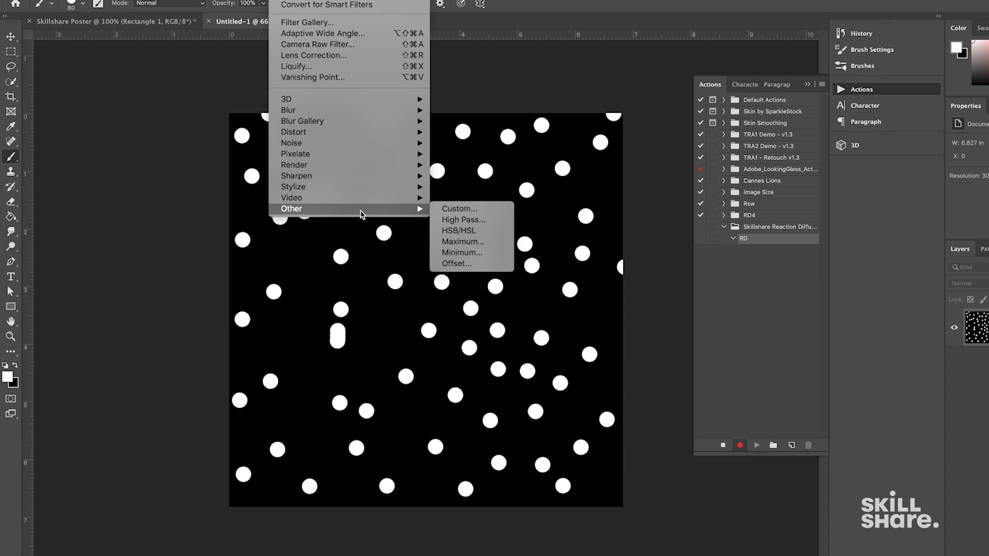
click(459, 221)
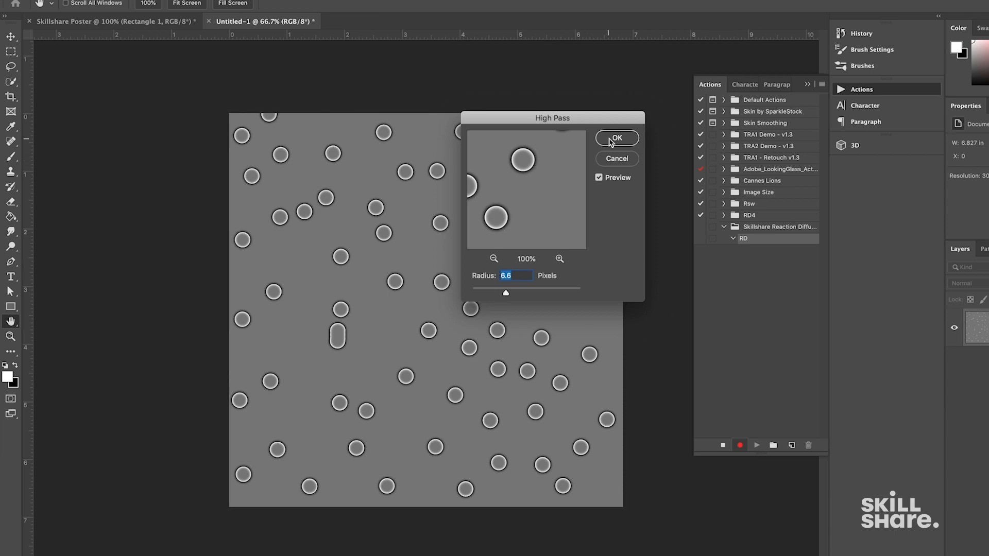
click(610, 139)
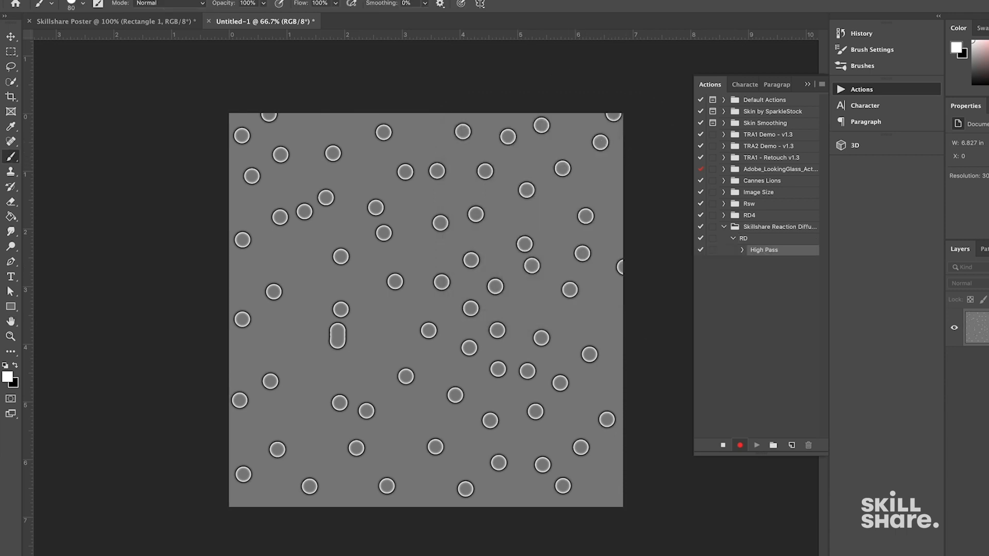
Apply a Threshold adjustment at level 128 to the image.
click(170, 0)
mouse_move(183, 10)
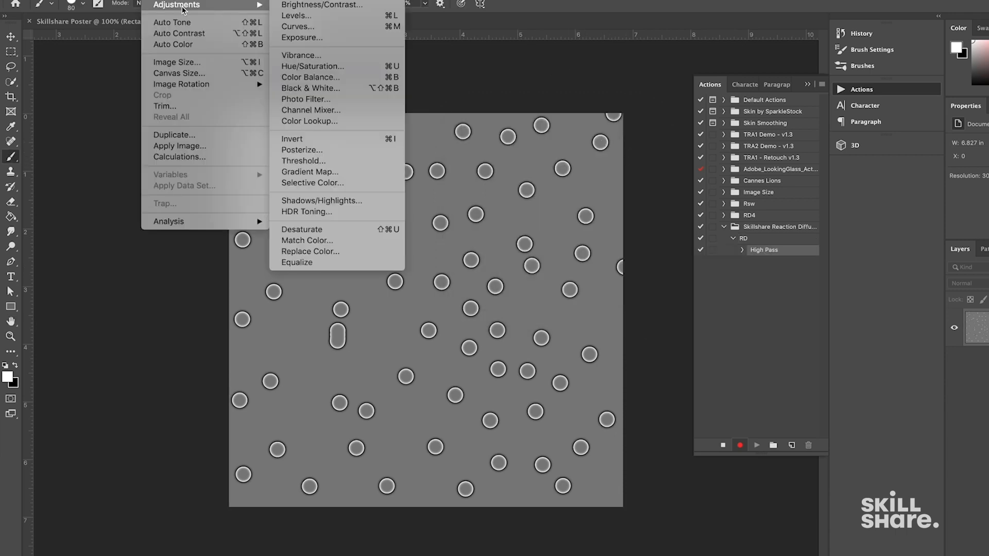
click(309, 160)
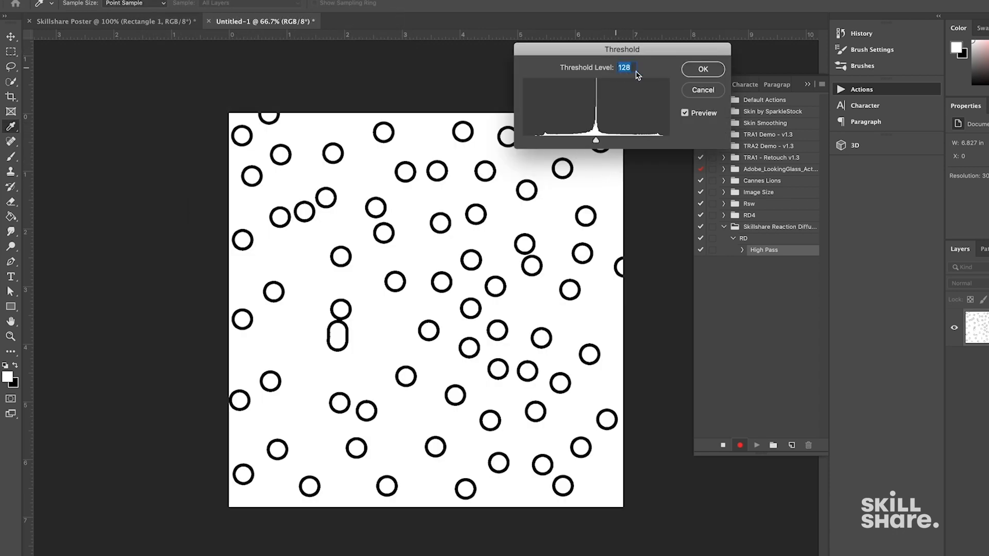
click(597, 142)
mouse_move(596, 142)
mouse_down()
mouse_move(587, 143)
mouse_move(616, 144)
mouse_move(598, 145)
mouse_up()
click(703, 69)
key(b)
Apply a Gaussian Blur with a radius of 6 pixels to the image and stop recording the action.
click(288, 0)
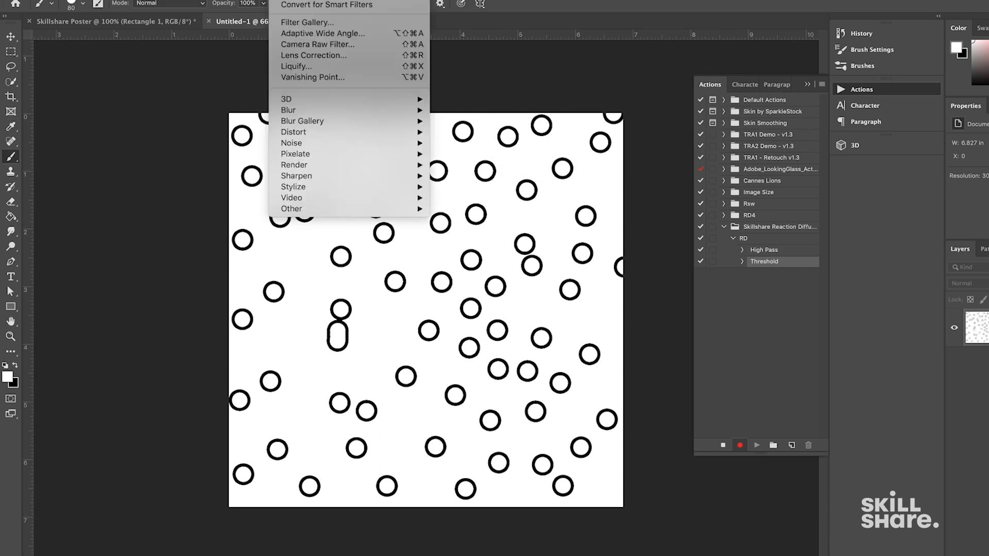
mouse_move(308, 116)
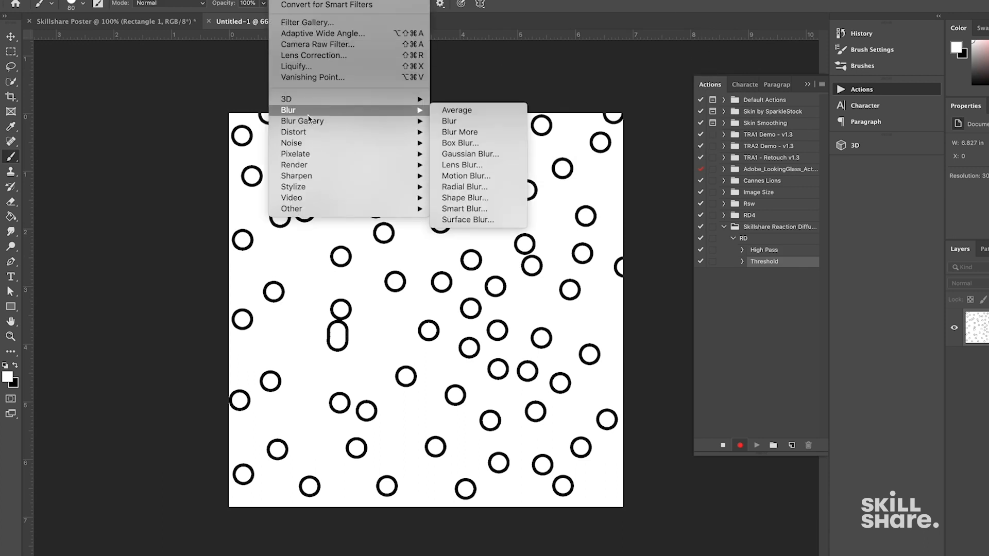
click(466, 154)
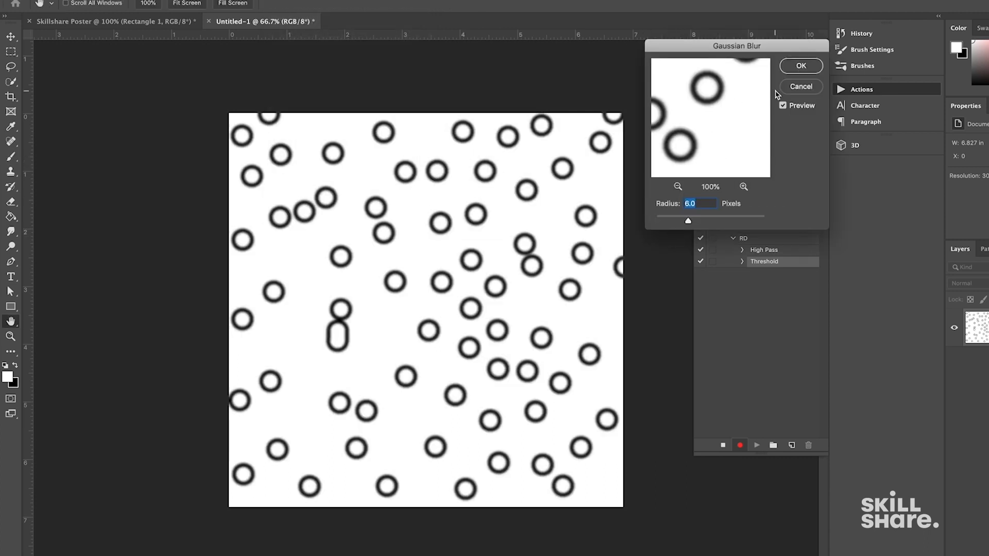
click(798, 66)
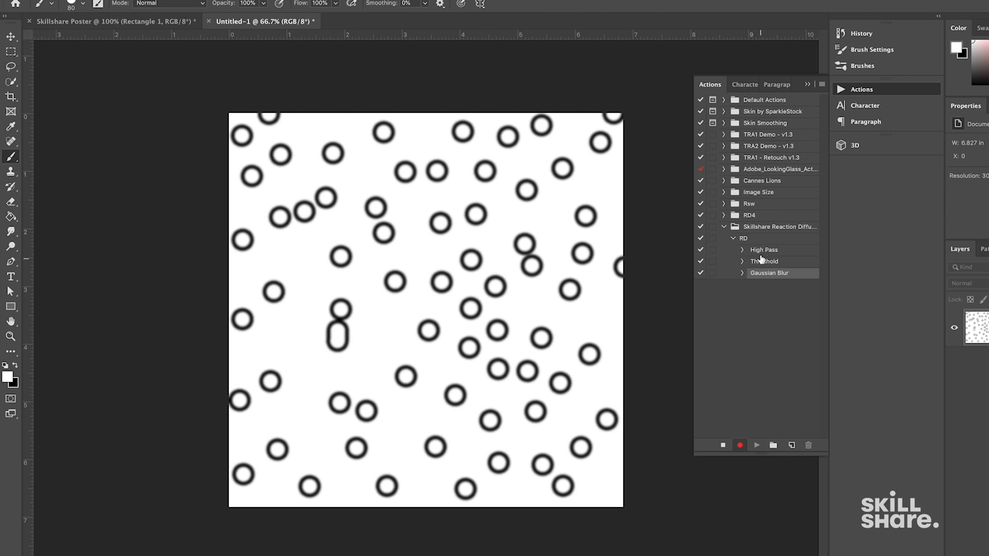
click(723, 446)
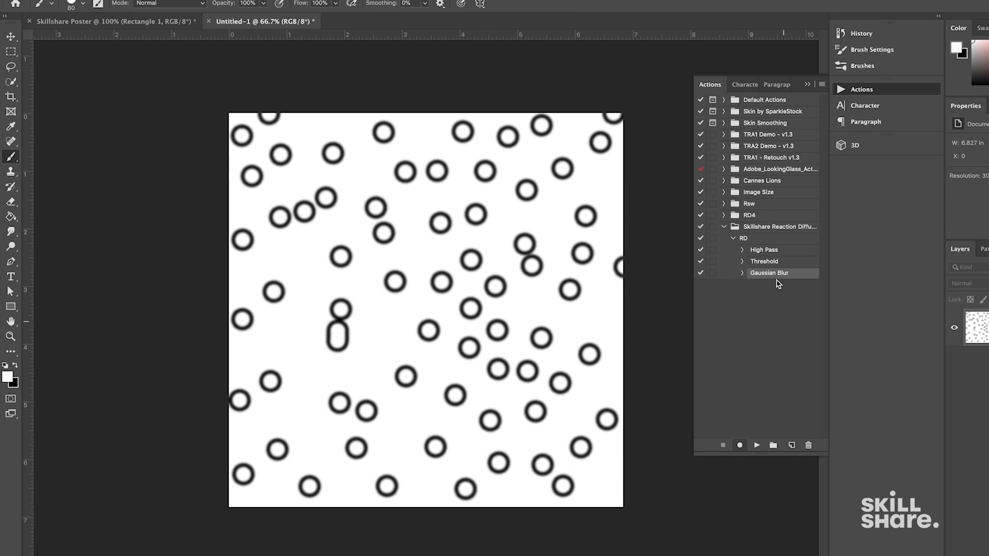
Expand the High Pass, Threshold and Gaussian Blur entries of the RD action to check their recorded settings.
click(743, 251)
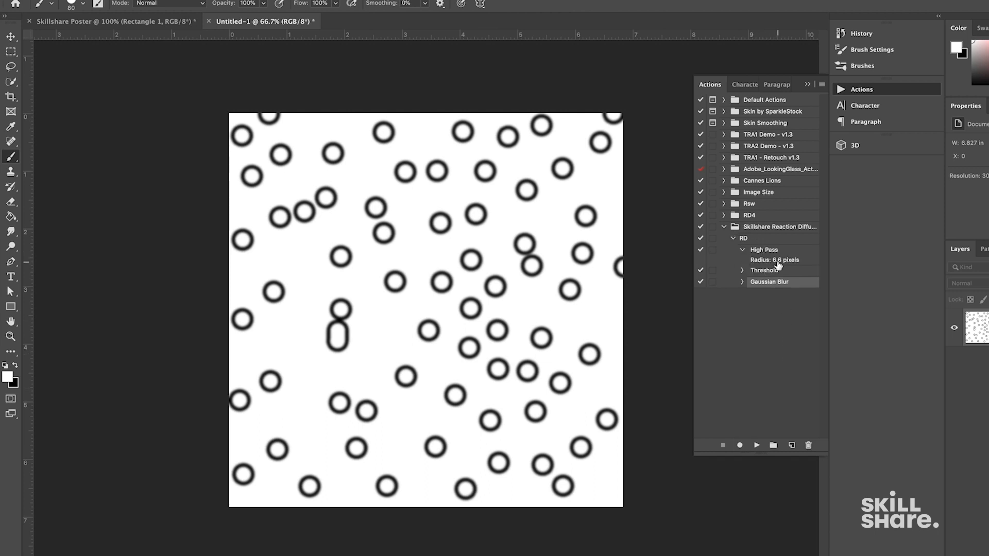
click(742, 270)
click(743, 291)
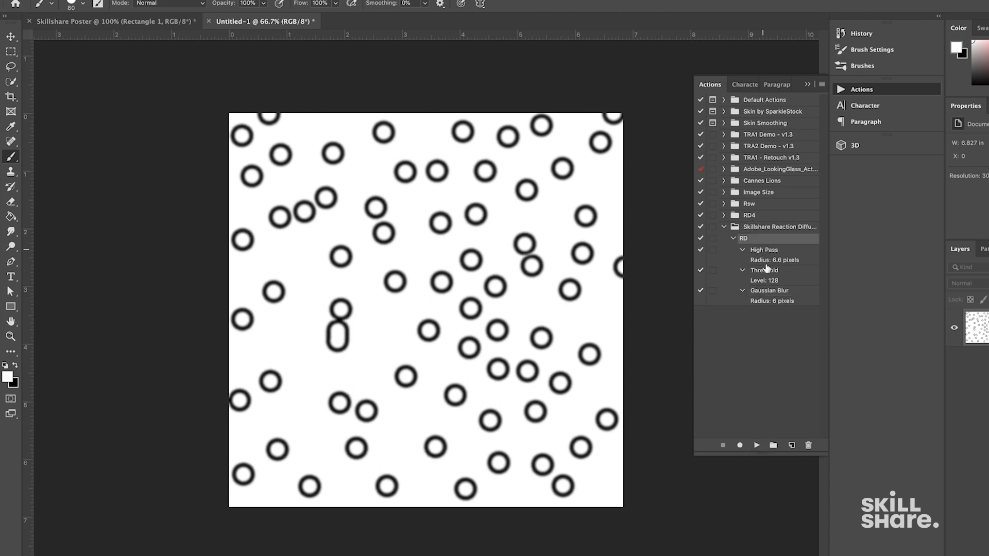
Play the RD action repeatedly to grow the dots into a maze-like reaction-diffusion pattern across the canvas.
click(757, 446)
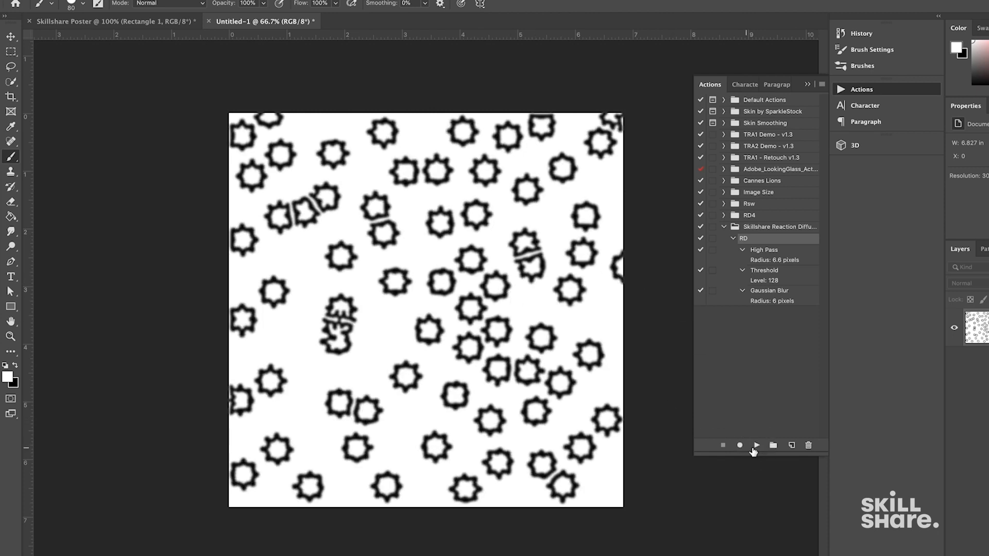
click(758, 446)
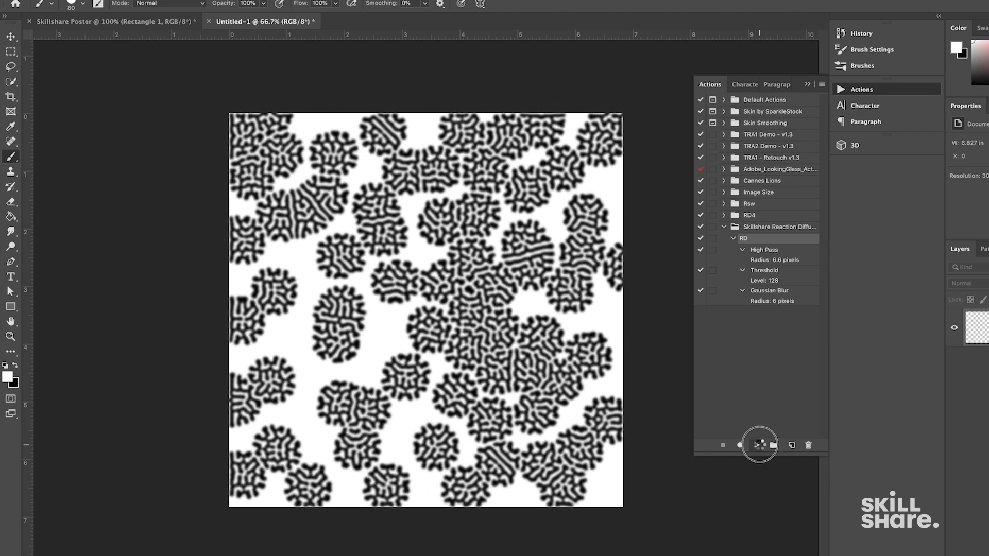
click(757, 446)
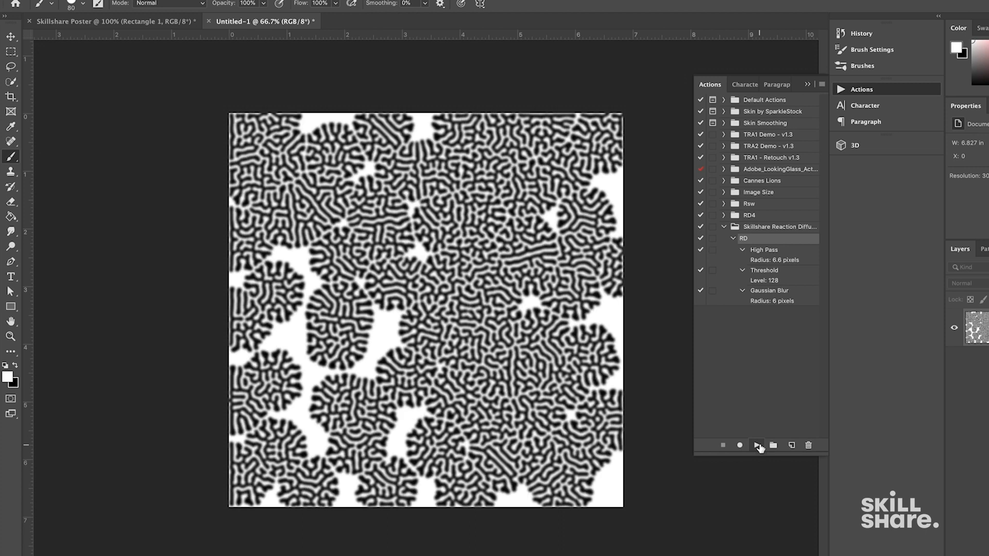
click(759, 447)
click(759, 446)
click(759, 446)
click(759, 447)
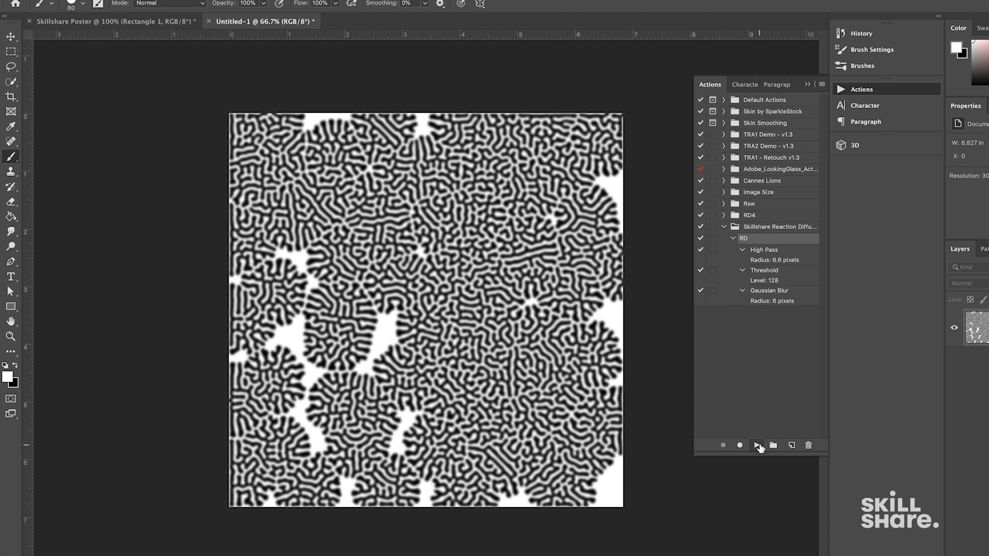
click(759, 447)
click(759, 446)
click(759, 446)
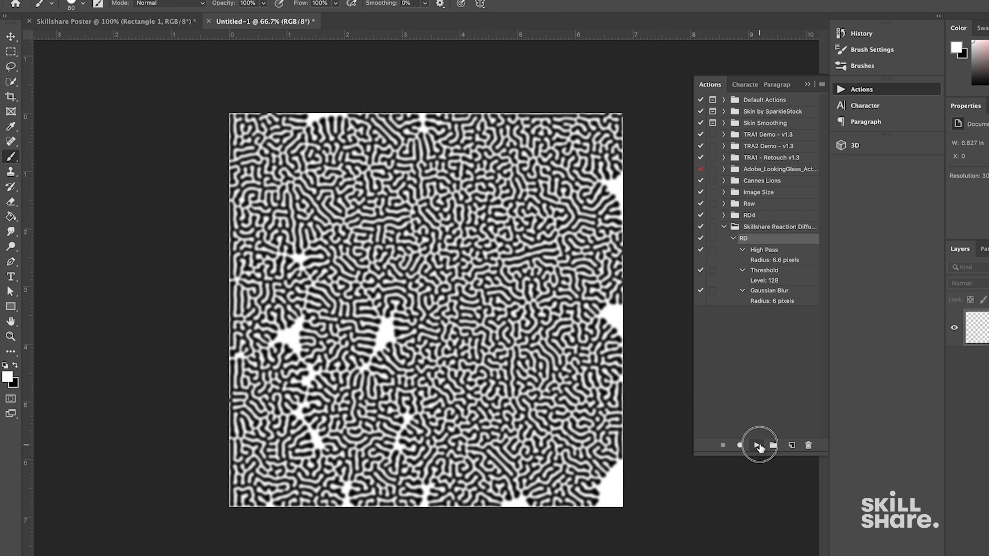
Keep replaying the RD action until the remaining solid white patches at the canvas edges fill with the maze pattern.
click(760, 446)
click(760, 447)
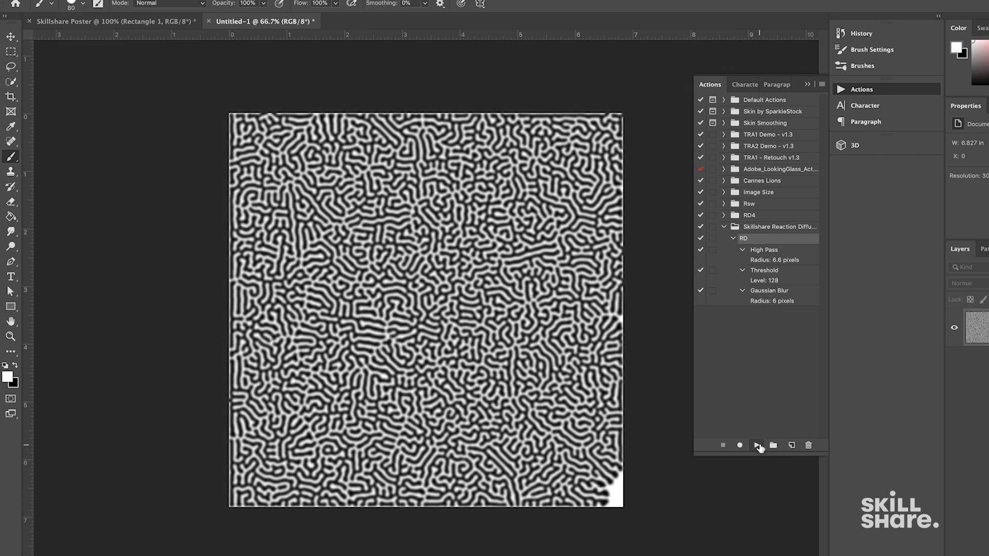
click(759, 445)
click(759, 445)
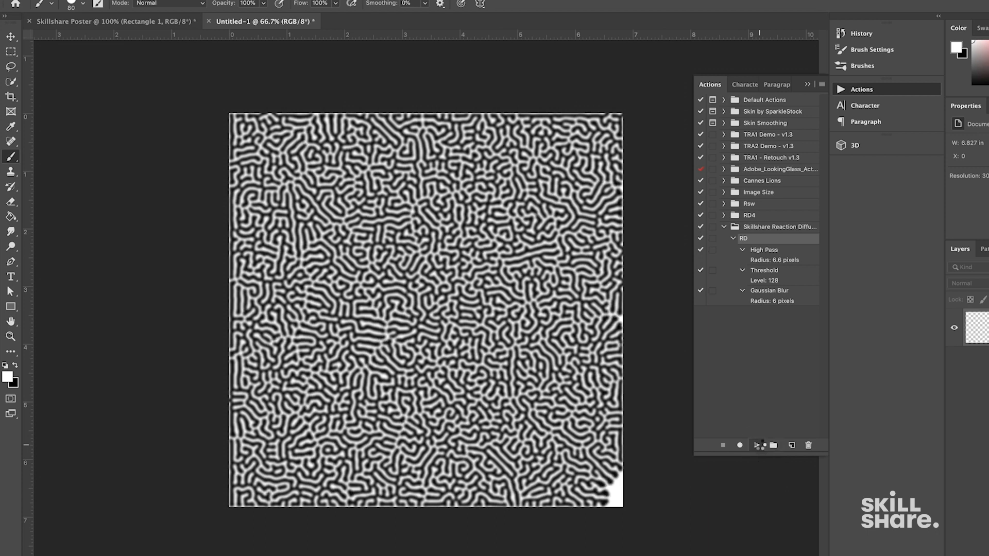
click(759, 445)
click(758, 445)
click(759, 445)
click(758, 445)
click(758, 446)
click(758, 445)
click(758, 445)
click(759, 445)
click(758, 446)
click(759, 446)
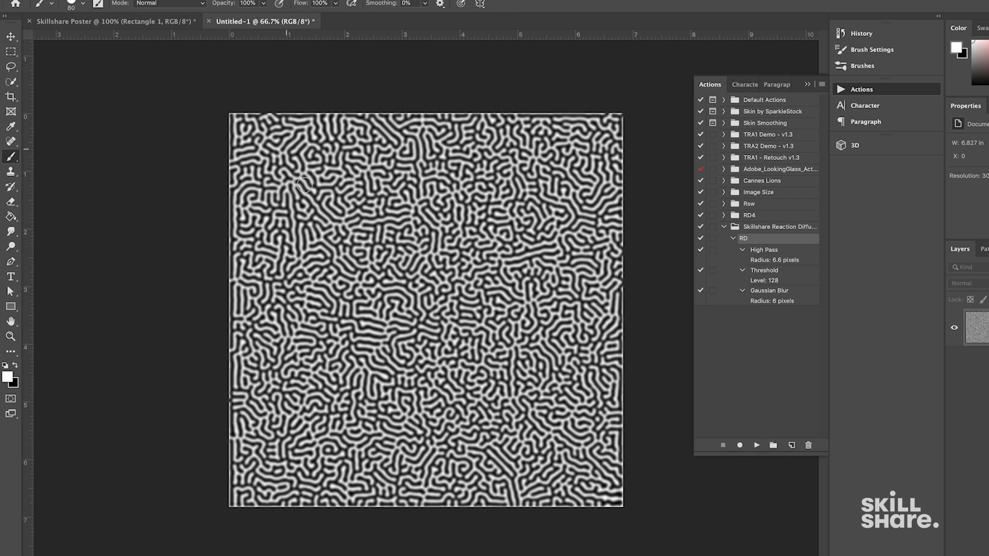
Sharpen the pattern with an Unsharp Mask at an amount of 500% and inspect the line edges up close.
click(281, 0)
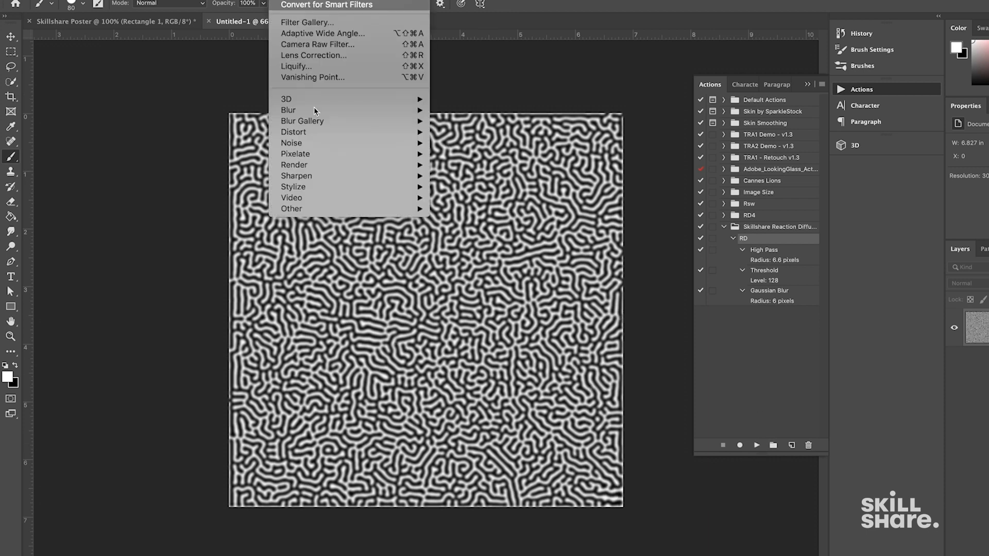
mouse_move(317, 133)
mouse_move(315, 176)
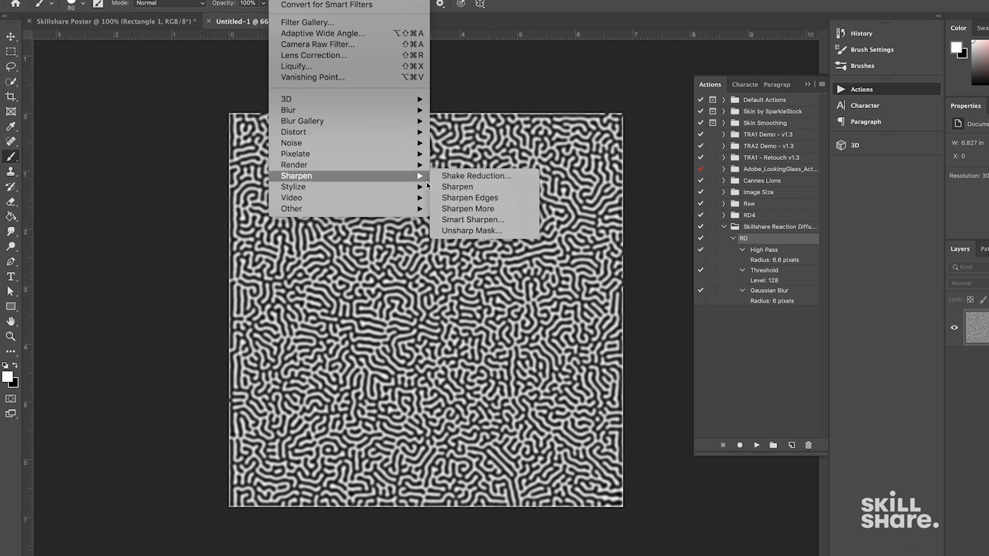
click(472, 231)
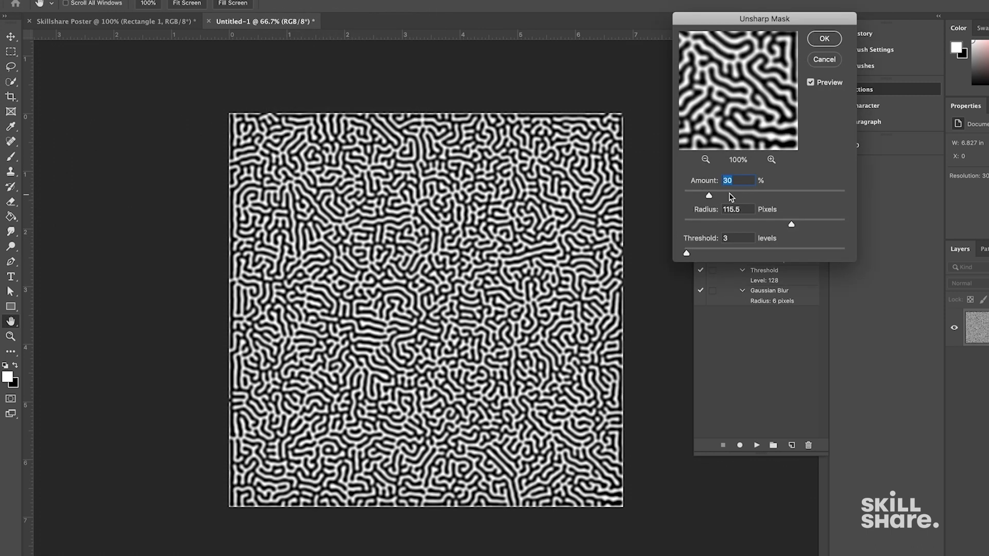
drag(709, 196, 879, 199)
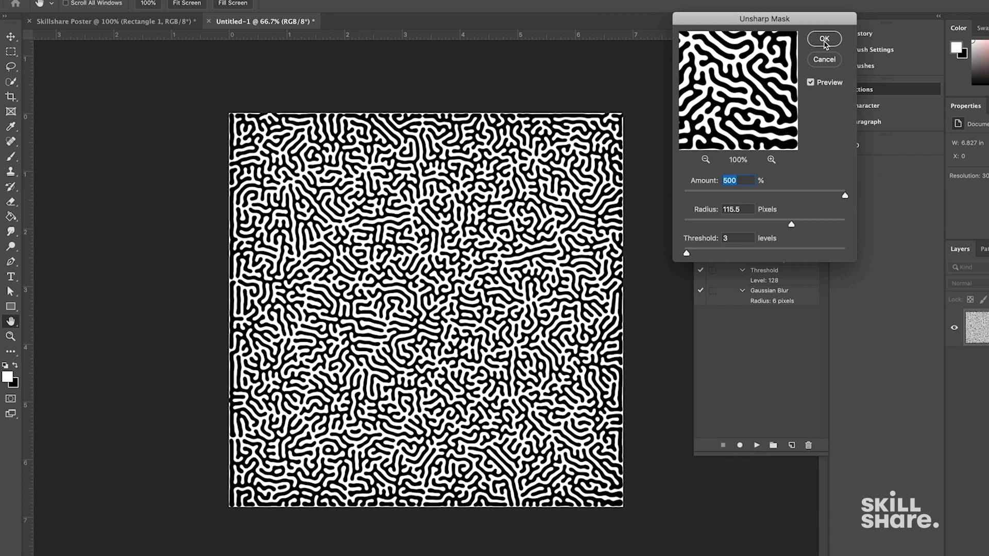
click(825, 39)
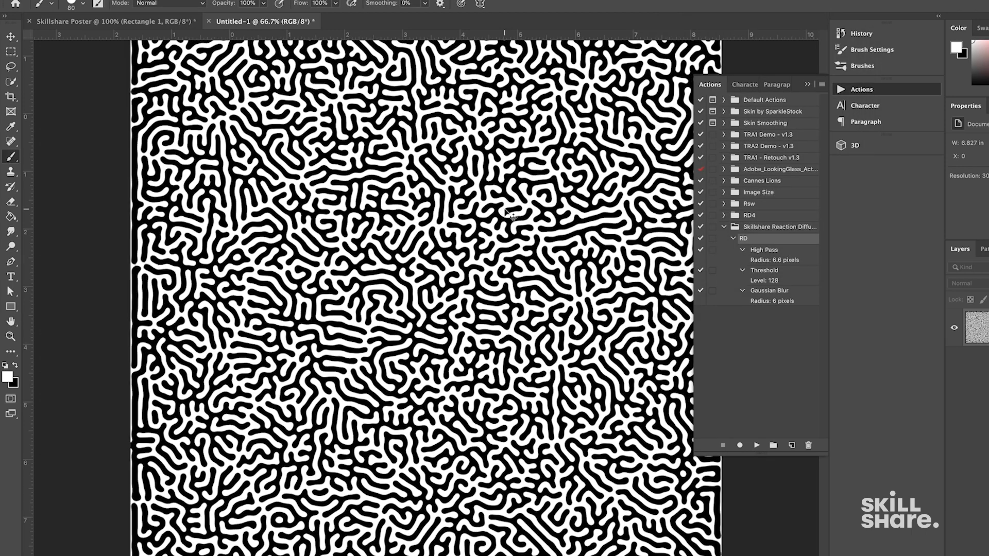
scroll(504, 209, up, 5)
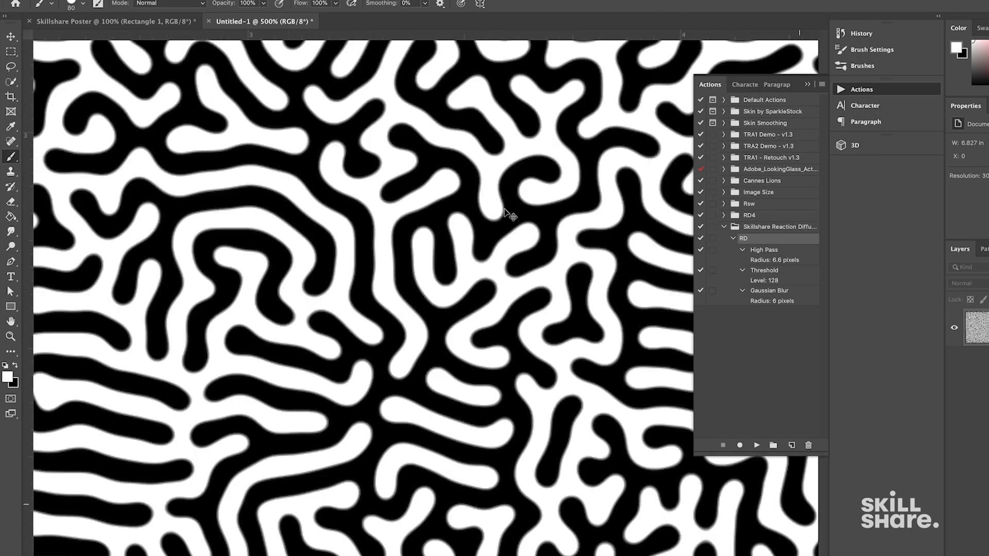
scroll(509, 216, down, 6)
scroll(505, 208, up, 1)
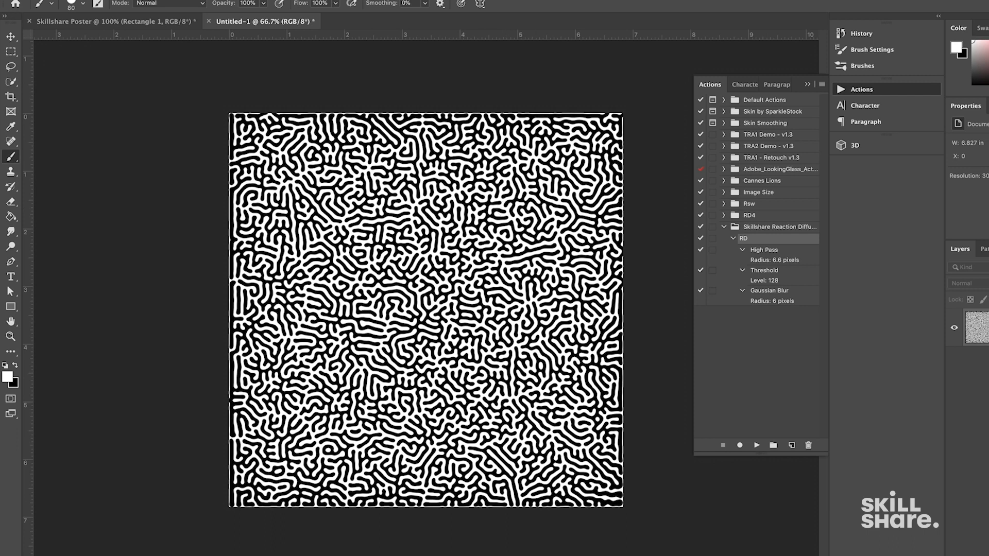
Show the Libraries panel and add the finished pattern to My Library as a graphic.
click(116, 25)
click(365, 0)
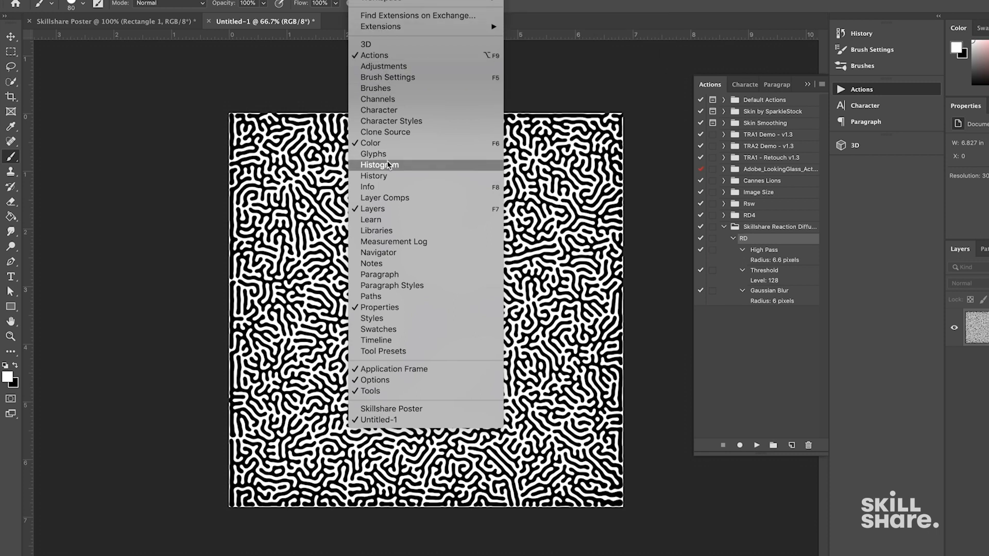
click(388, 230)
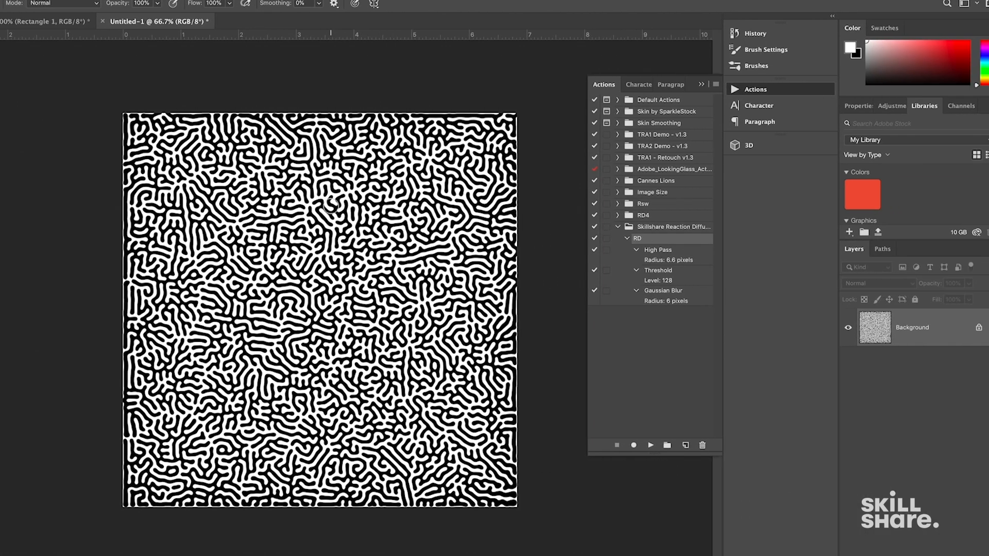
key(v)
drag(372, 257, 911, 194)
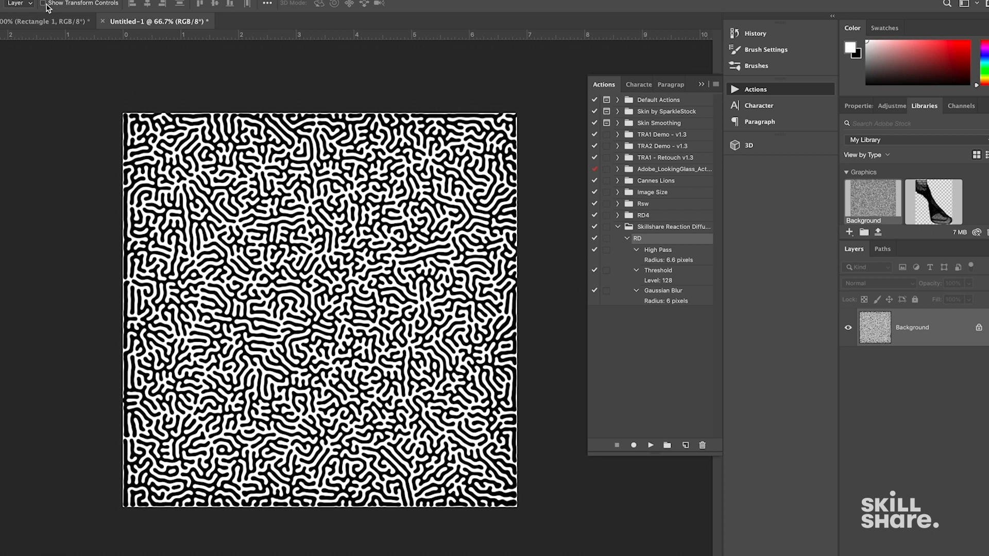
Switch to the Skillshare Poster document and place the Background pattern graphic from the library so it covers the whole canvas.
click(57, 22)
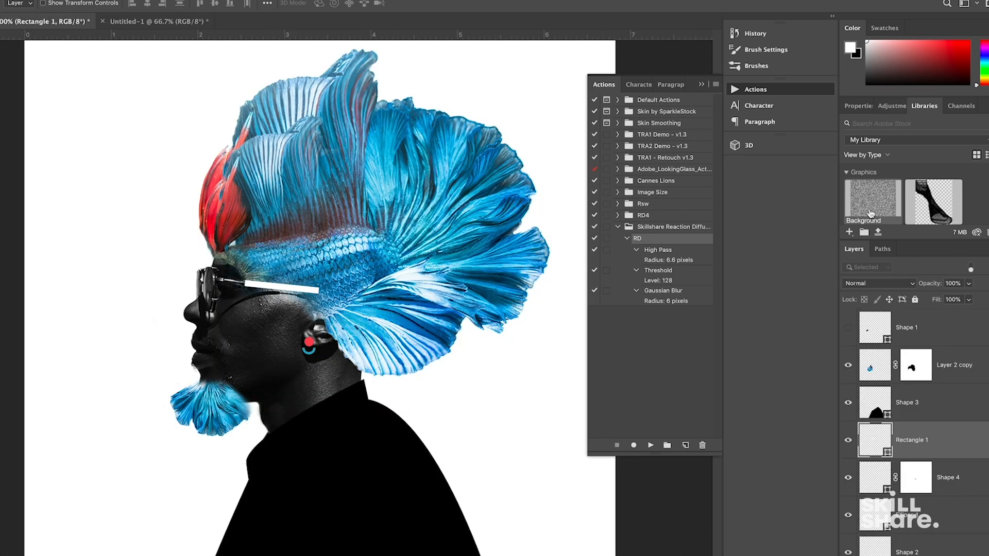
scroll(882, 204, down, 1)
click(882, 191)
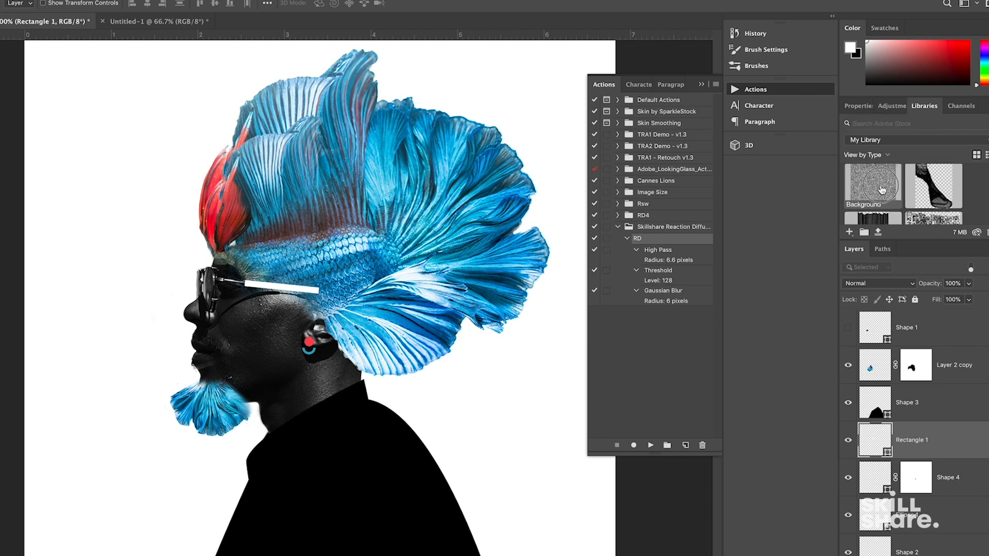
drag(882, 191, 159, 115)
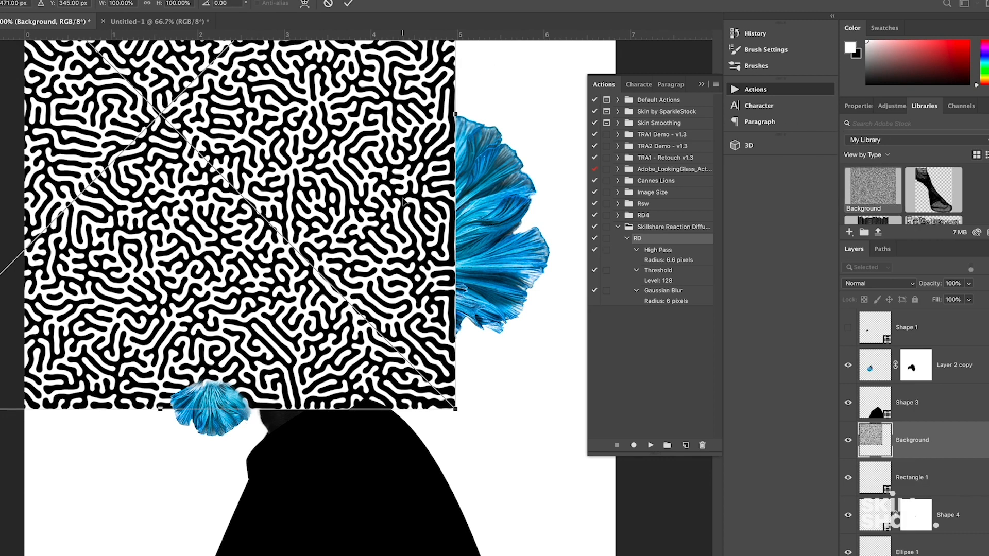
key(ctrl+minus)
drag(357, 200, 463, 334)
drag(516, 106, 524, 106)
key(Return)
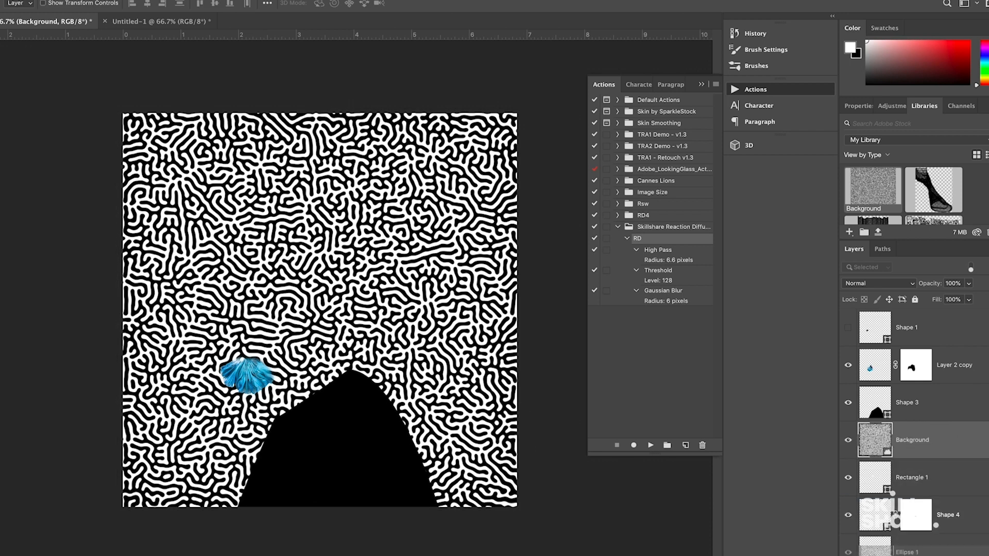
Move the placed pattern layer directly beneath Layer 1 so that it sits behind the portrait.
scroll(907, 433, down, 10)
drag(914, 555, 914, 510)
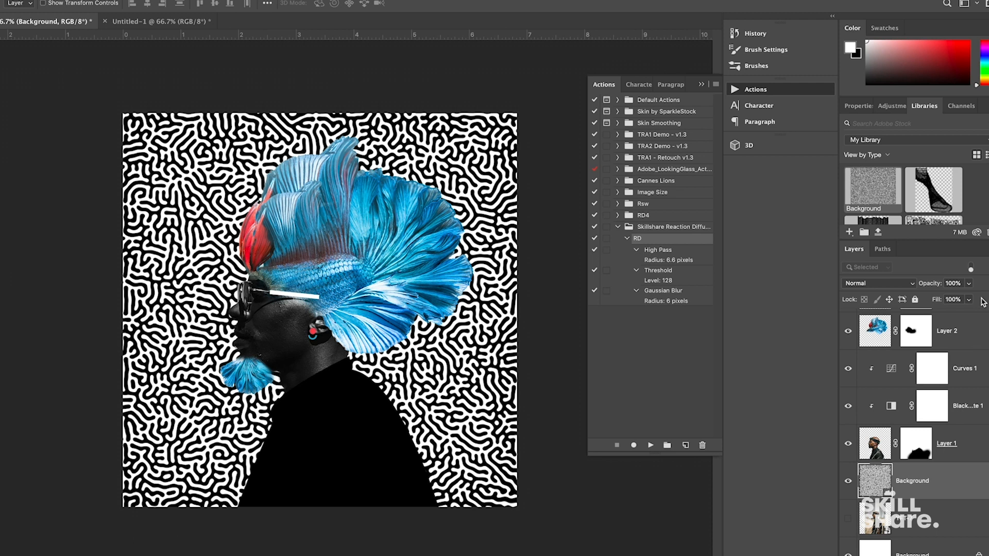
mouse_move(934, 284)
mouse_down()
mouse_move(920, 287)
mouse_move(952, 286)
mouse_up()
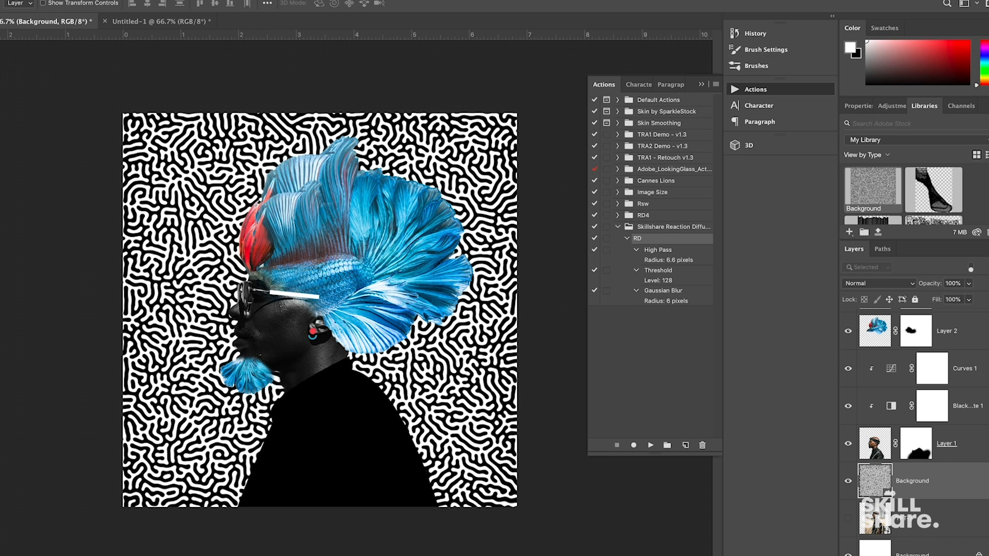
Create a new layer above the pattern layer and sample a light blue from the fish fin as foreground colour.
key(ctrl+shift+alt+n)
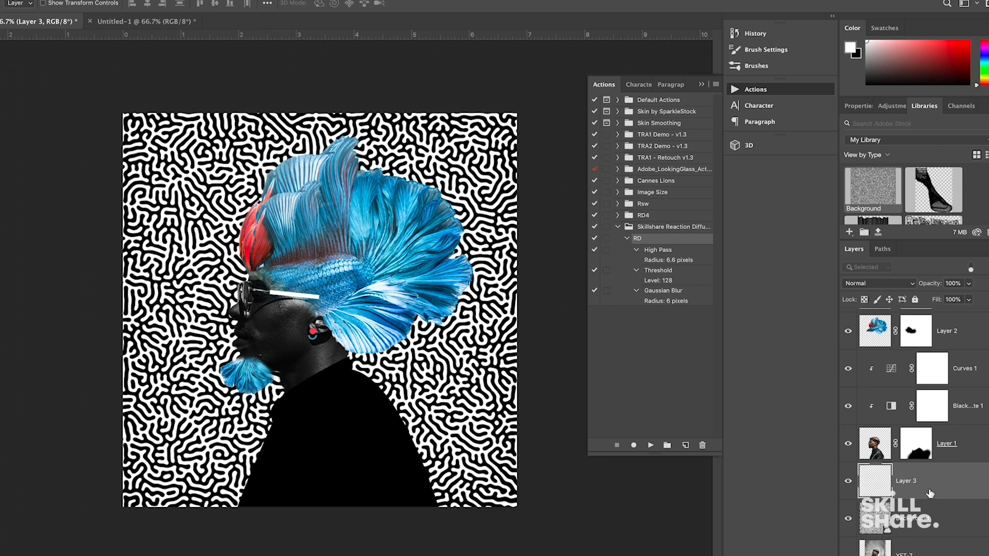
key(super+plus)
key(super+plus)
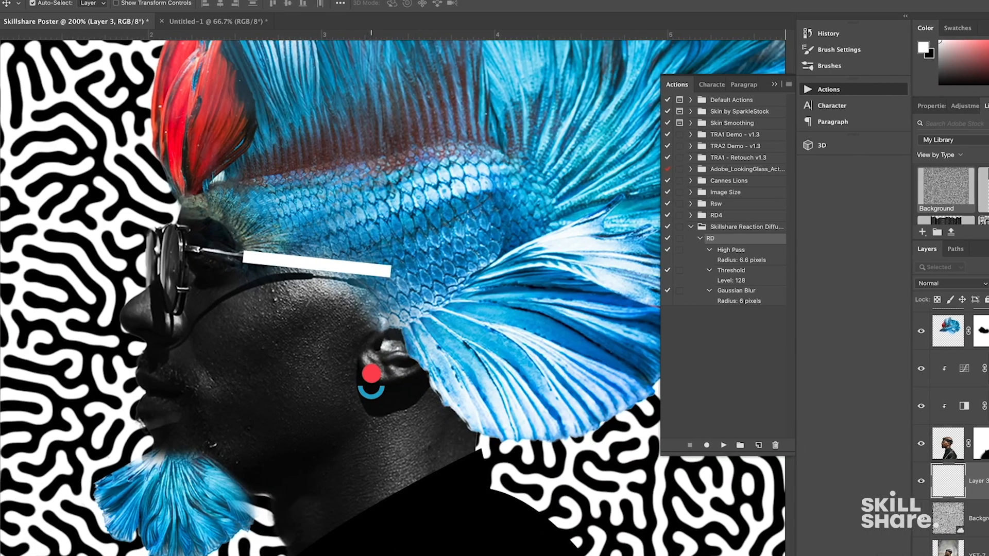
click(11, 126)
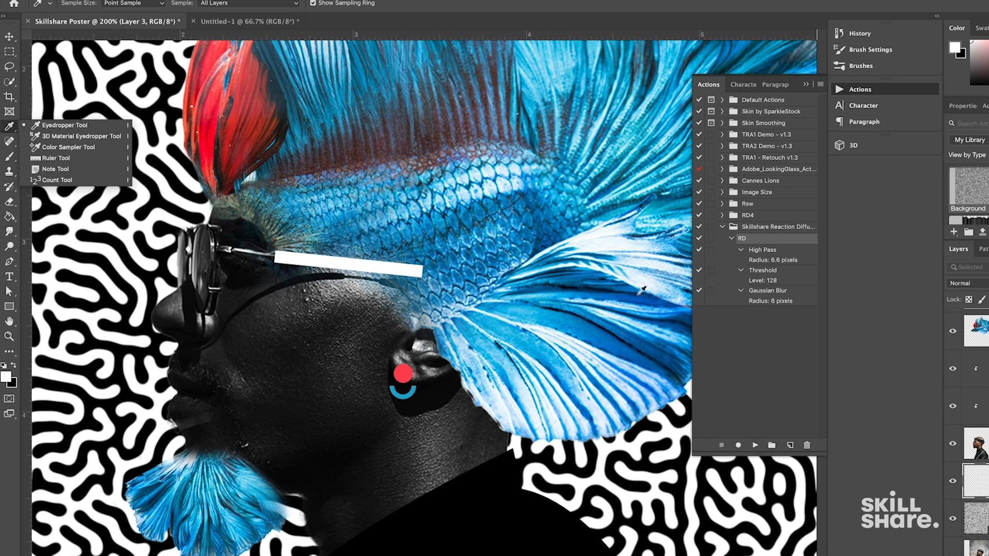
click(550, 337)
drag(550, 336, 526, 334)
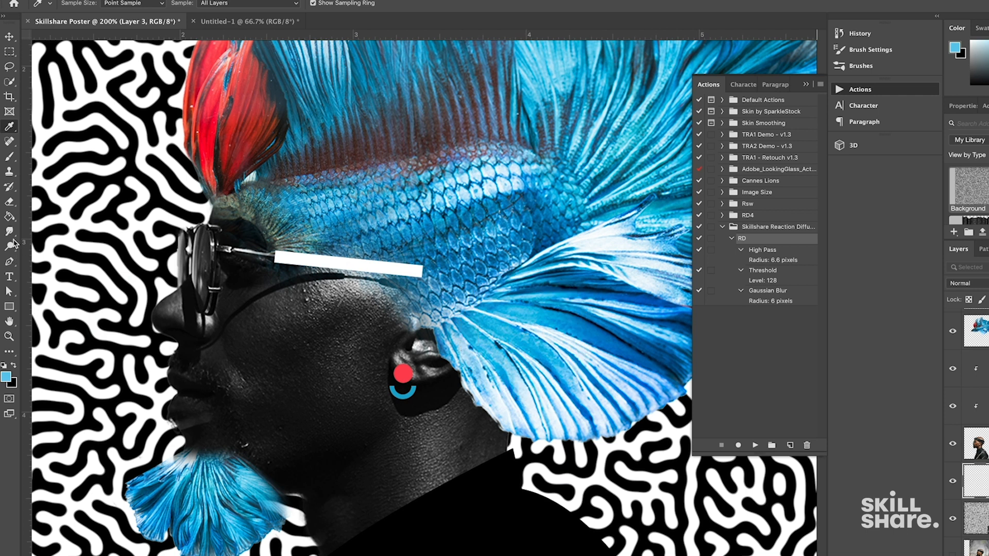
Fill the new empty layer with the sampled light blue using the Paint Bucket tool.
click(10, 219)
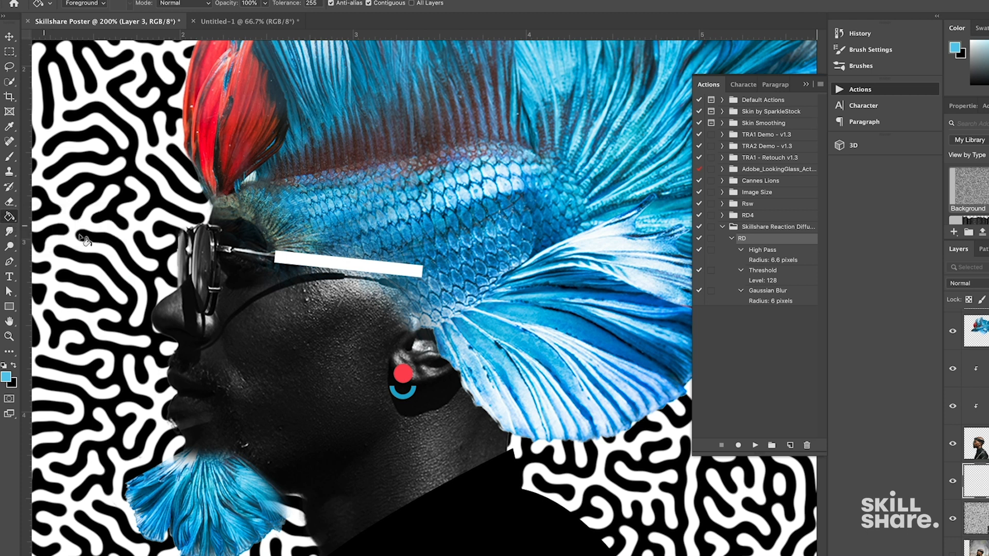
click(652, 471)
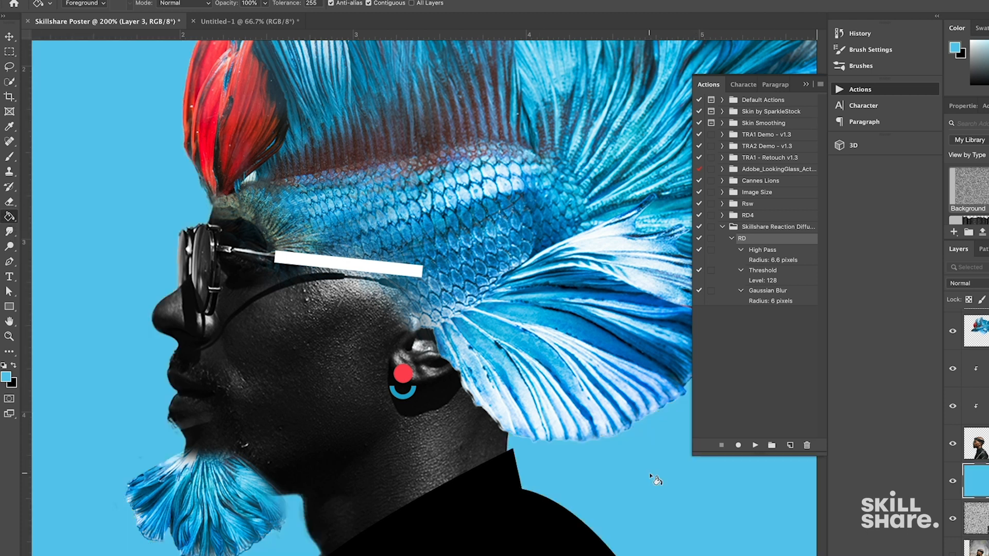
key(ctrl+minus)
key(ctrl+minus)
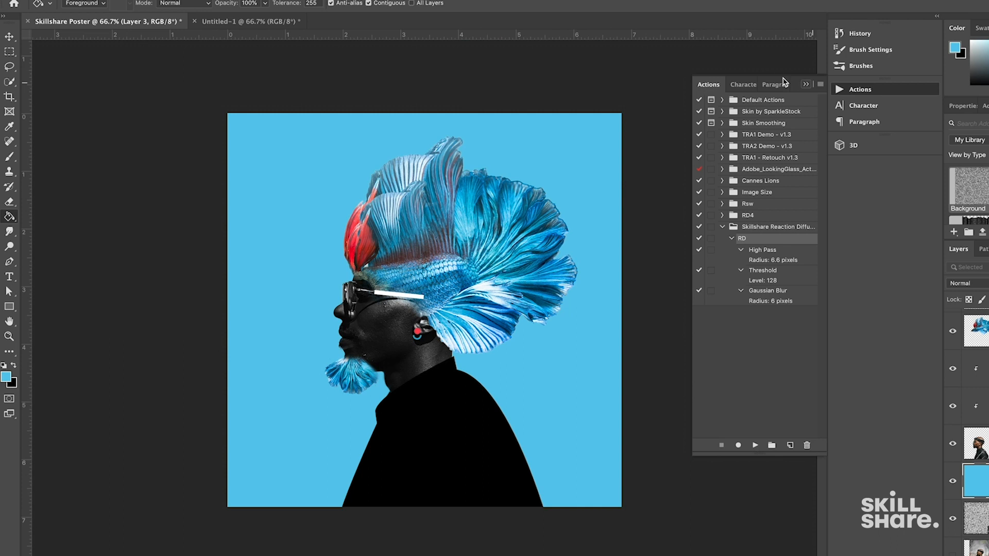
Set the blue layer's blending mode to Screen and reduce the pattern layer's opacity to 23%, checking the result up close.
click(966, 283)
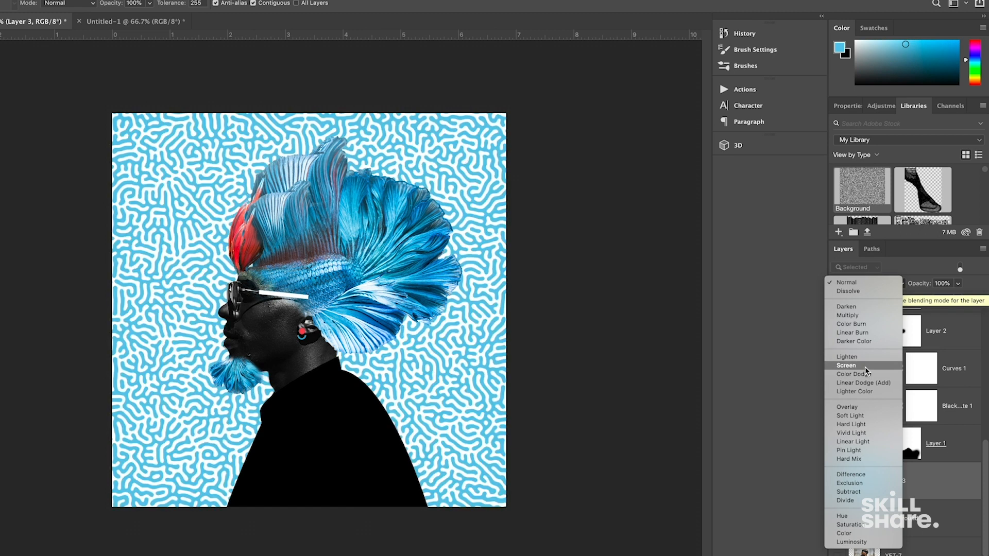
click(866, 366)
click(927, 517)
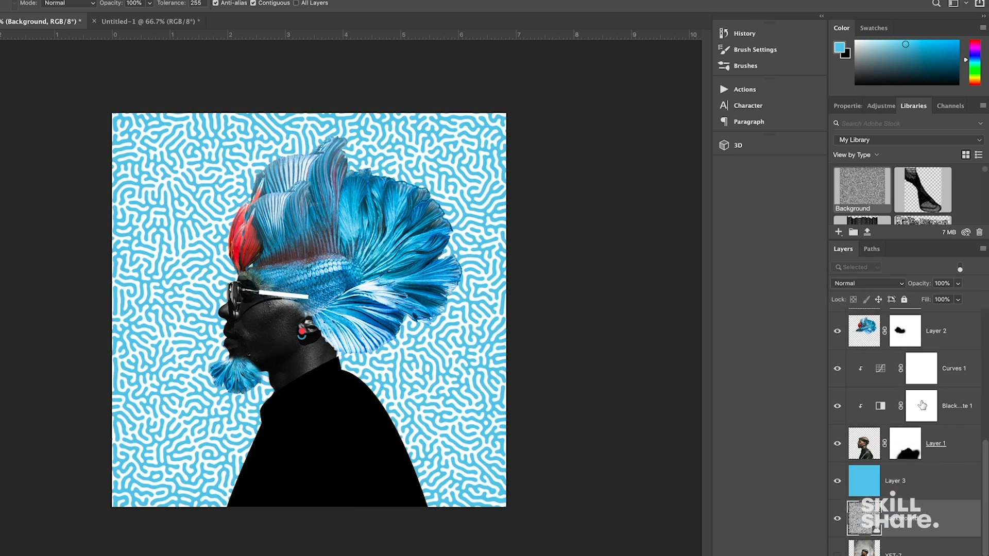
drag(919, 283, 883, 291)
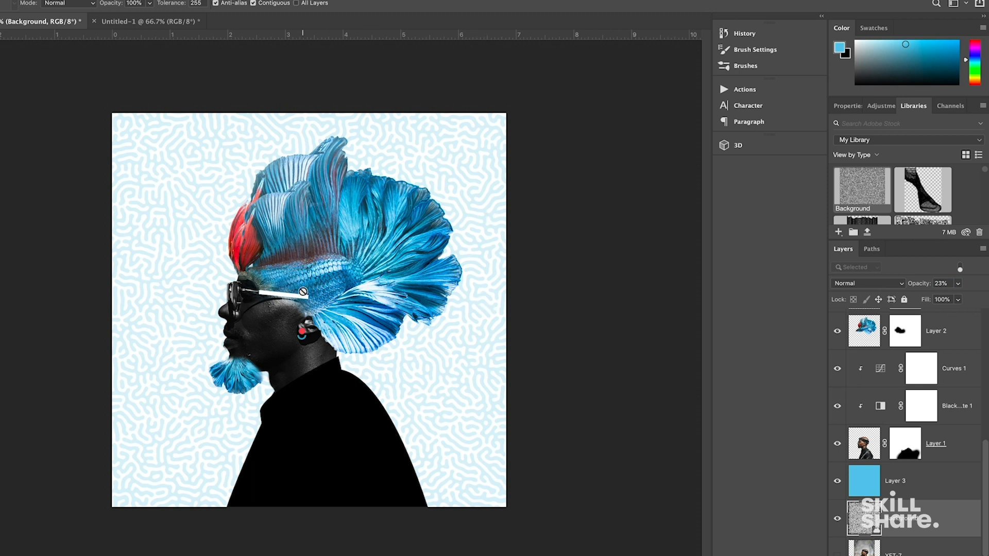
key(super+plus)
key(super+plus)
key(super+plus)
key(super+minus)
key(super+minus)
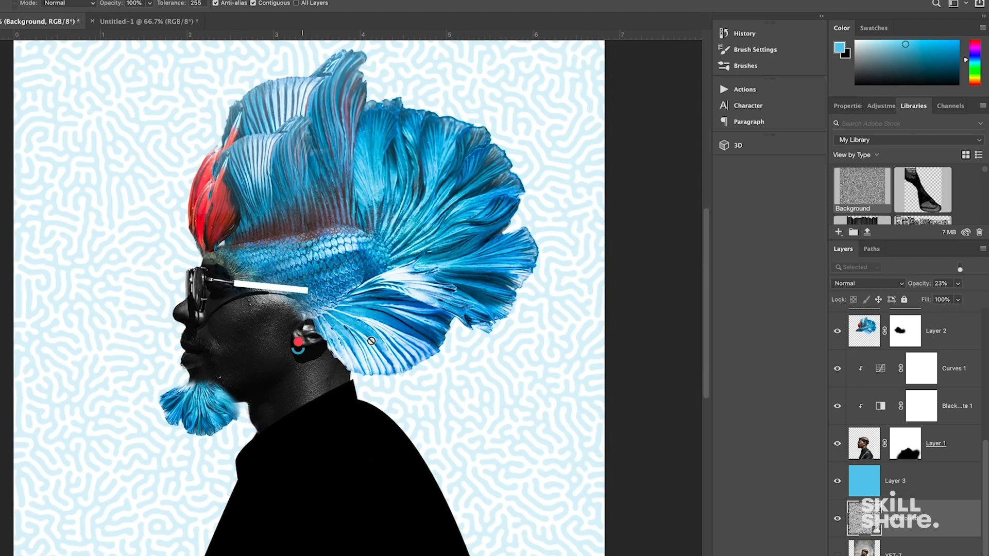
key(super+minus)
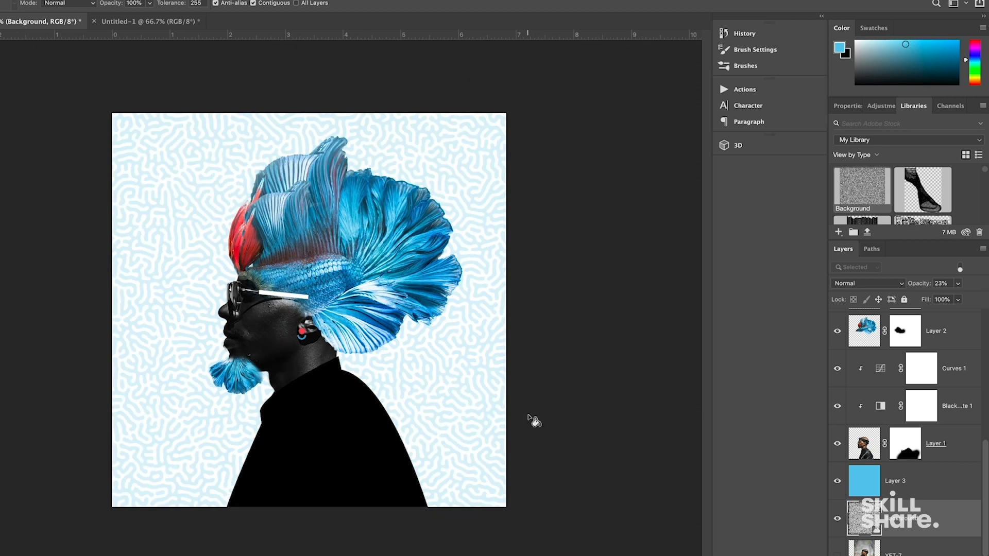